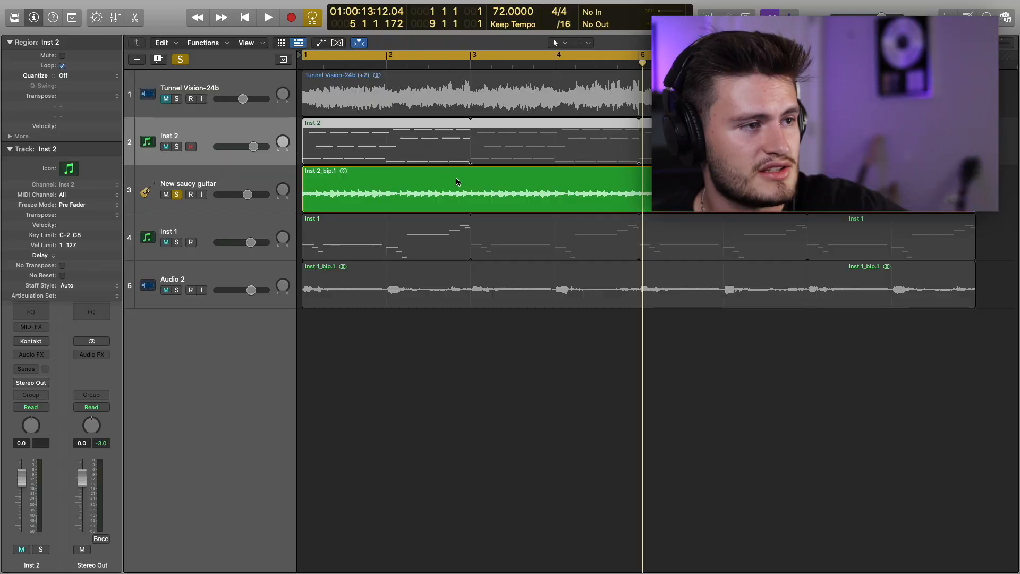
Open the Inst 2 region in the Piano Roll and move its opening arpeggio notes to the region start to form a chord.
double_click(421, 156)
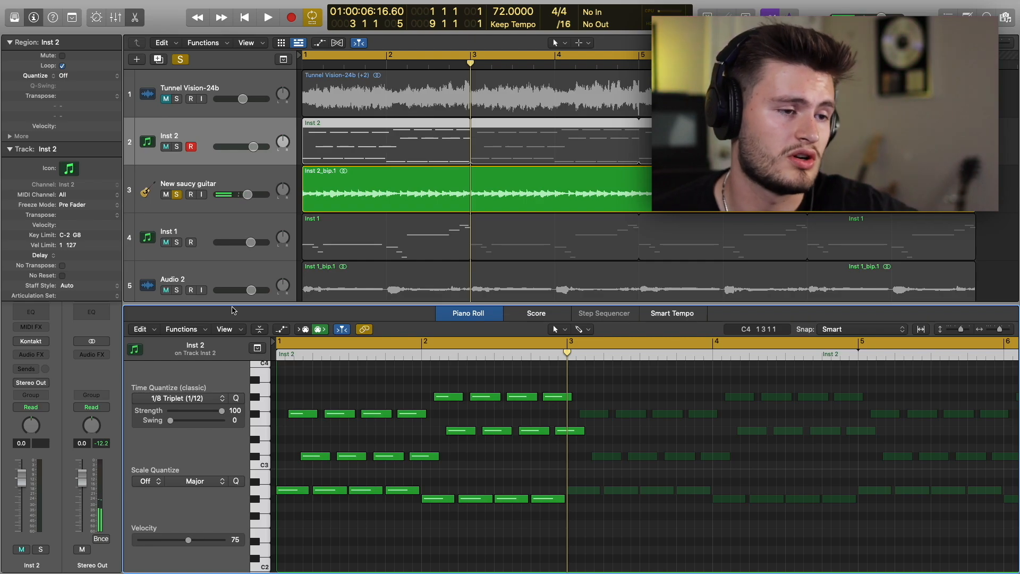
drag(288, 382, 831, 523)
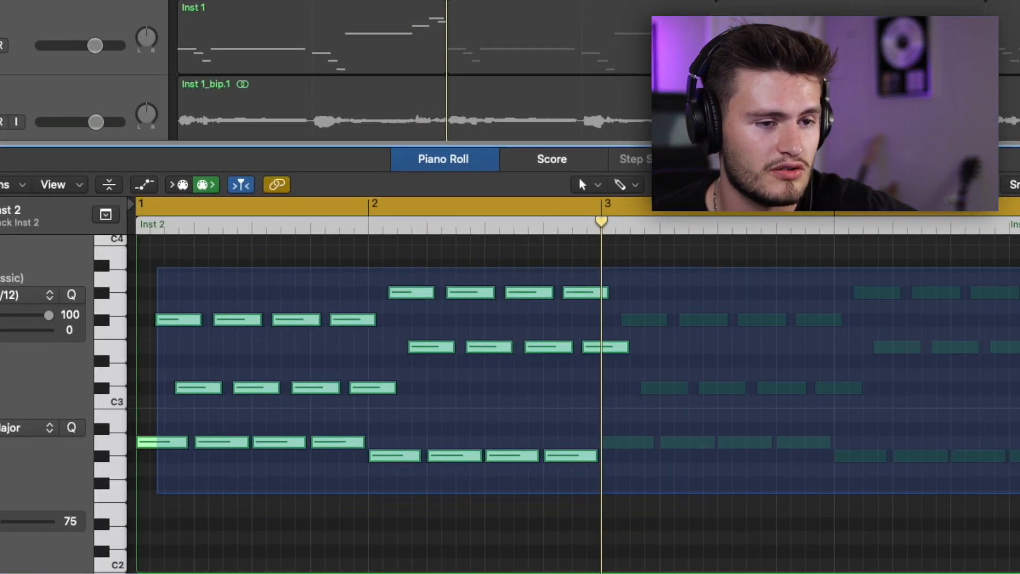
drag(297, 518, 284, 518)
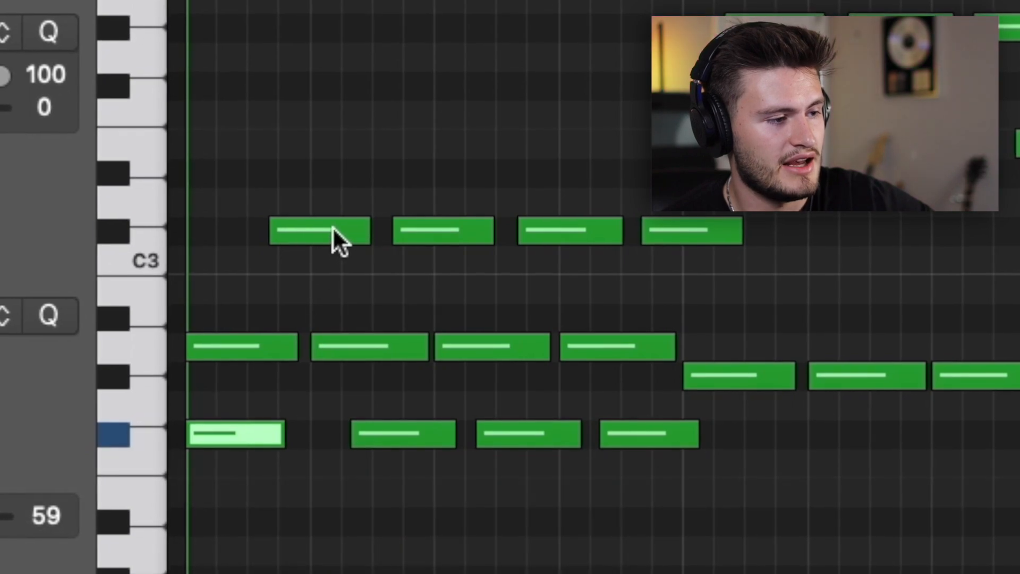
drag(322, 457, 298, 456)
drag(297, 552, 267, 400)
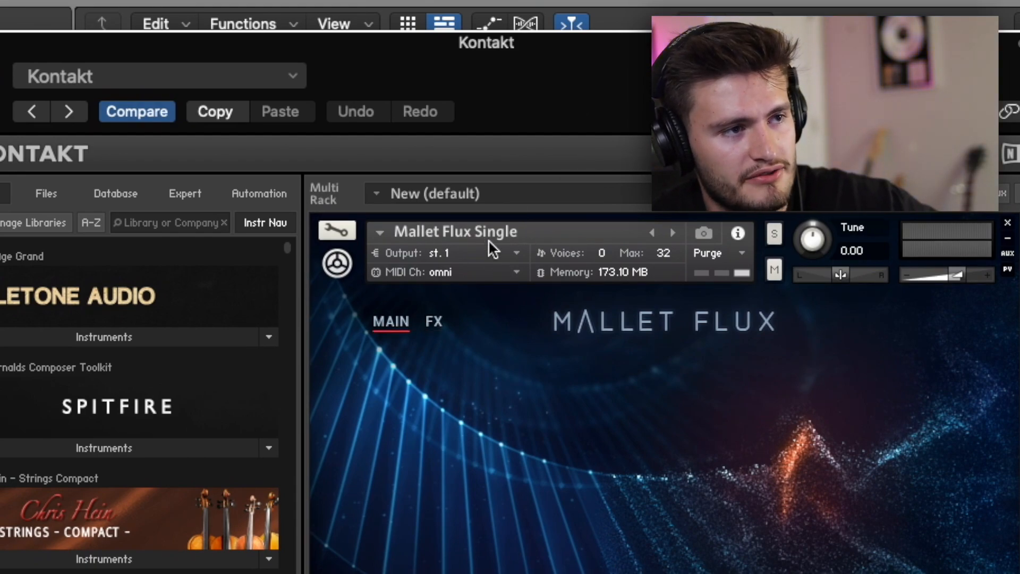
Inspect the stacked notes at bar 42 of the Kontakt region in the Piano Roll.
scroll(616, 523, down, 3)
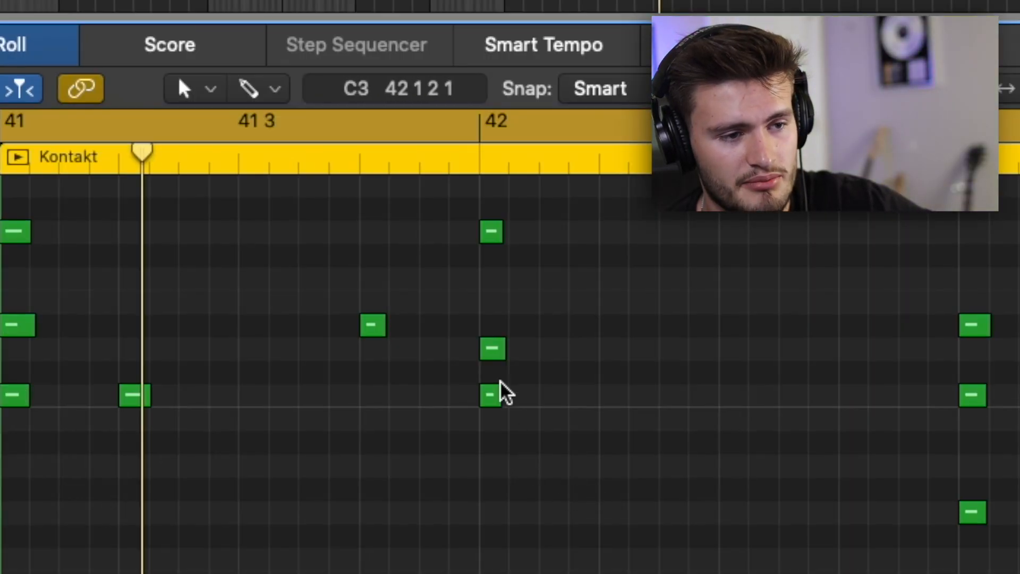
drag(493, 351, 492, 352)
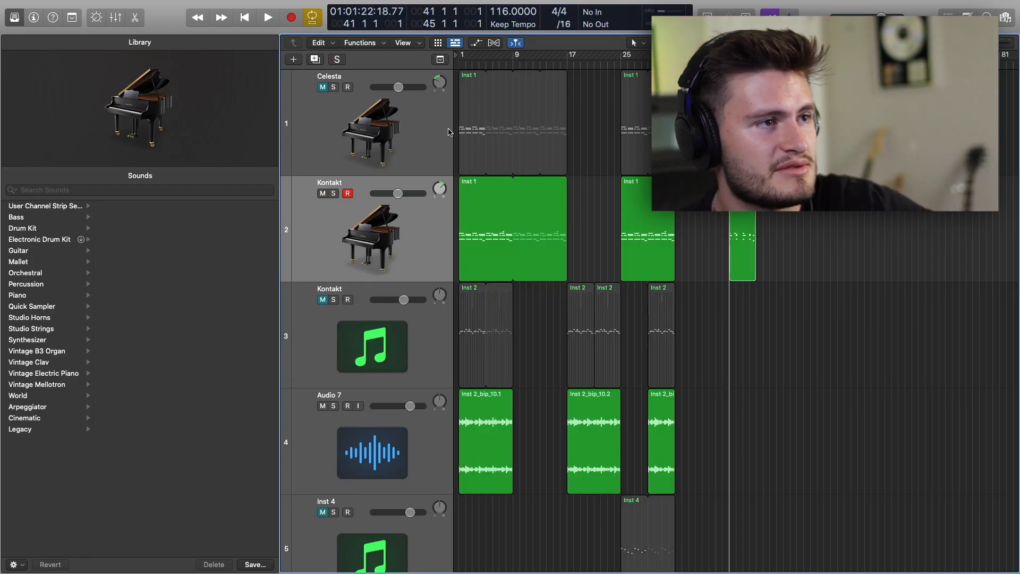
Solo the Celesta track and browse the orchestral library sounds to the 05 Keyboards category.
click(448, 133)
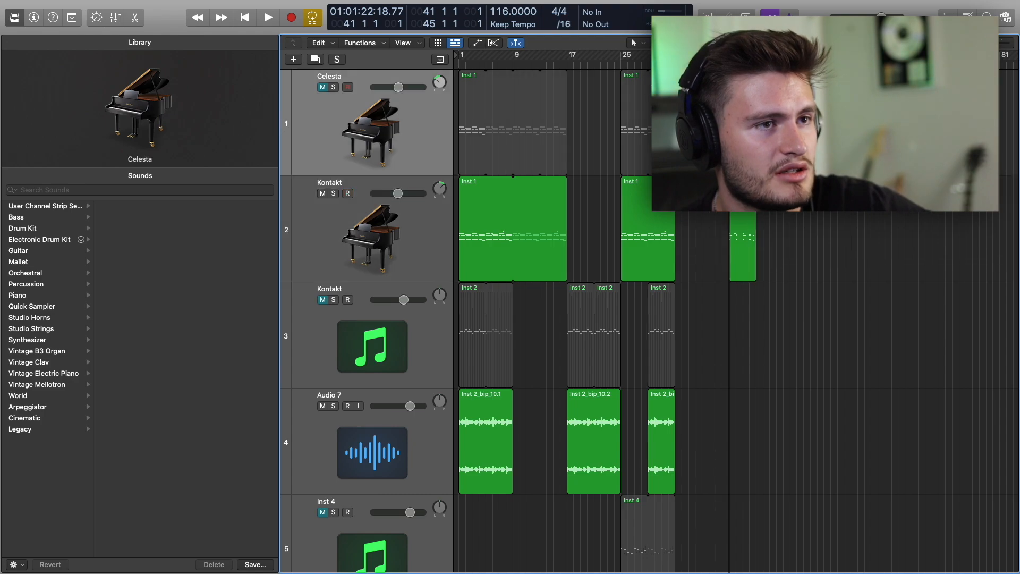
click(334, 88)
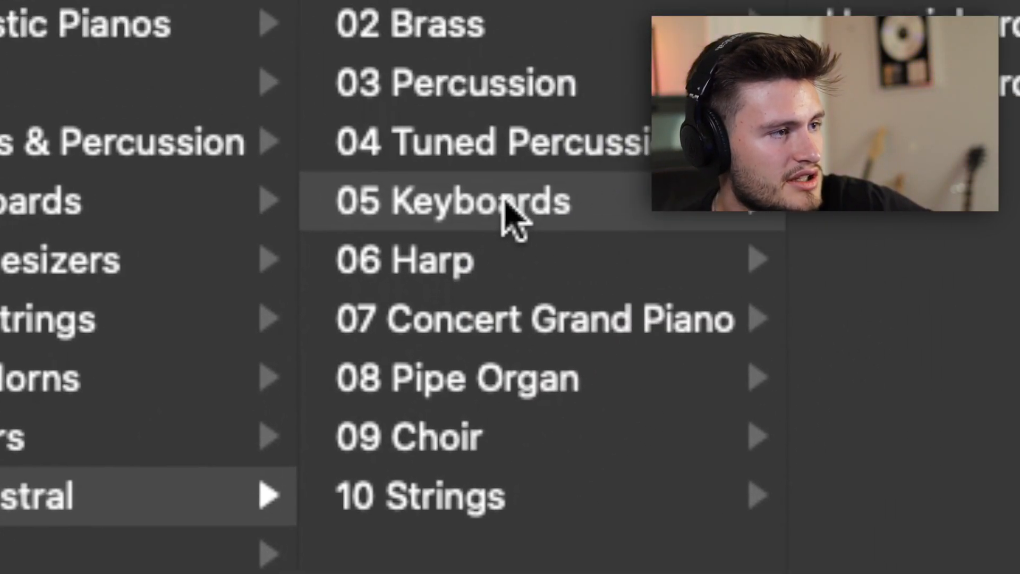
click(505, 202)
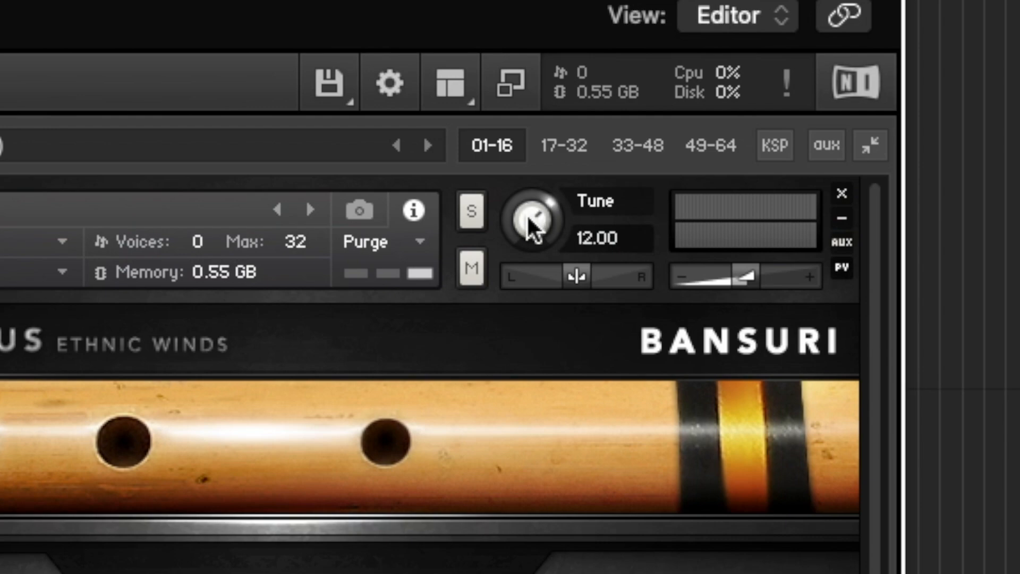
Play the Inst 2 melody and highlight its opening notes and repeated pitch in the Piano Roll.
scroll(637, 372, down, 5)
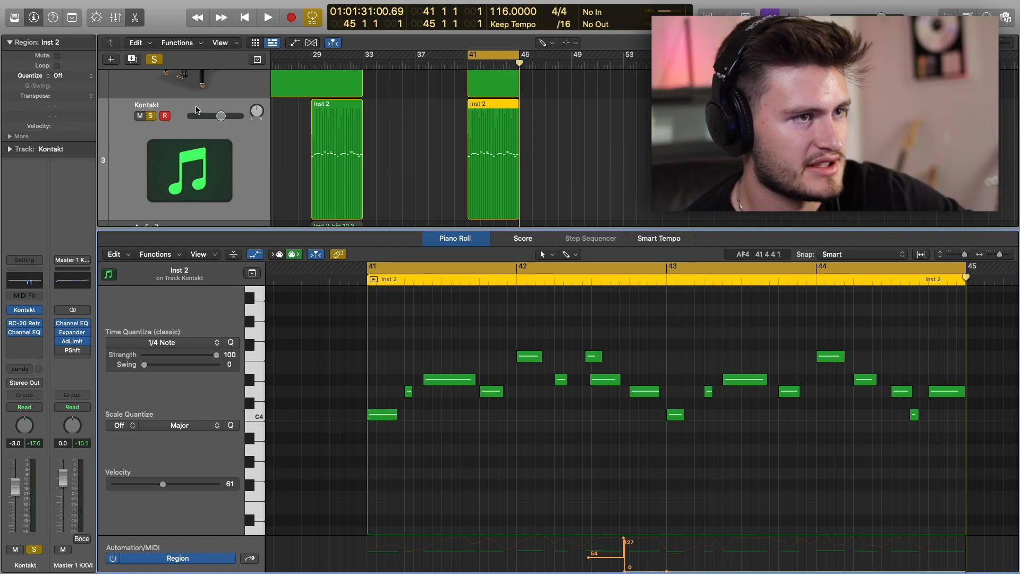
key(space)
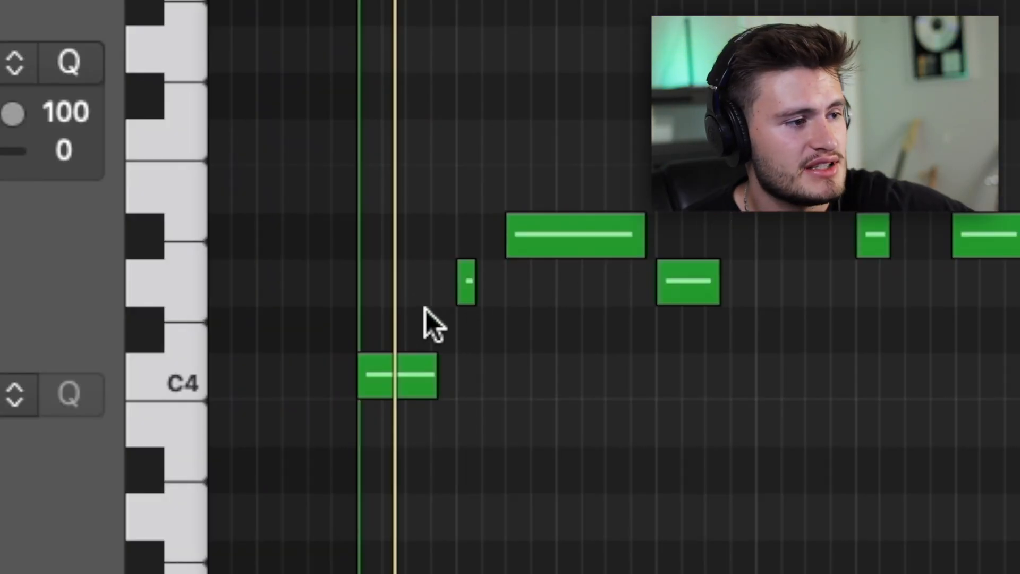
drag(598, 471, 420, 187)
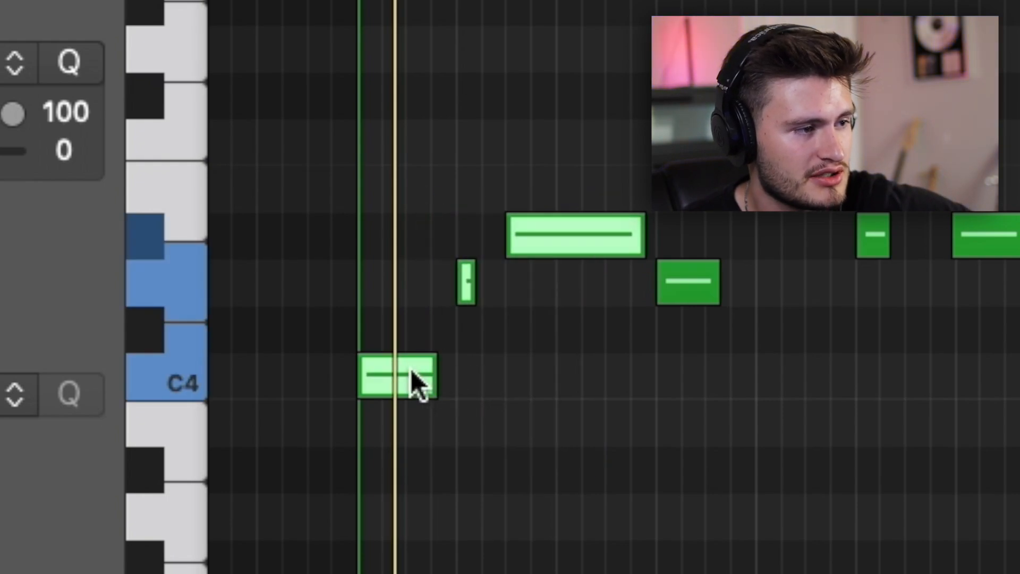
click(151, 272)
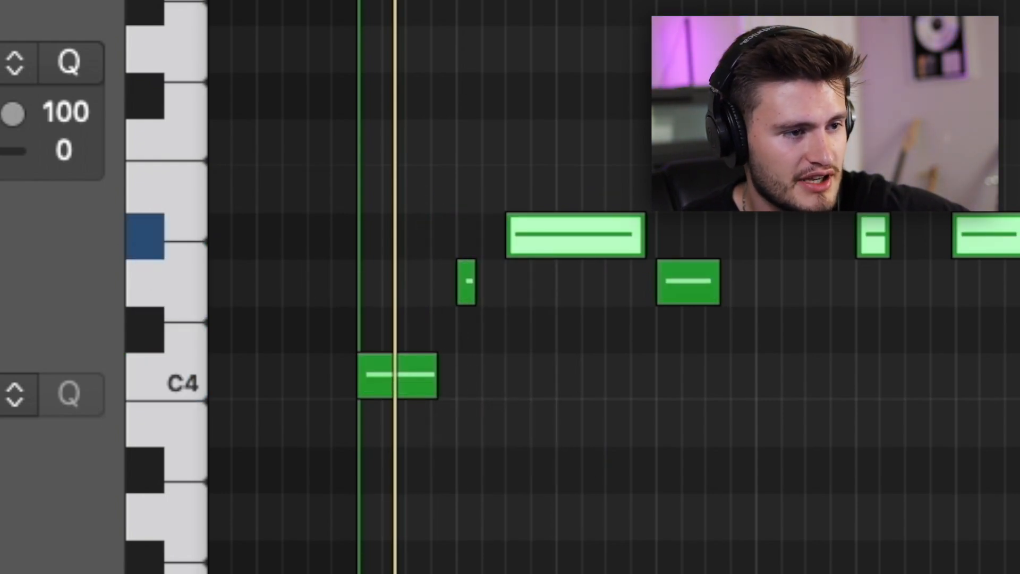
click(744, 159)
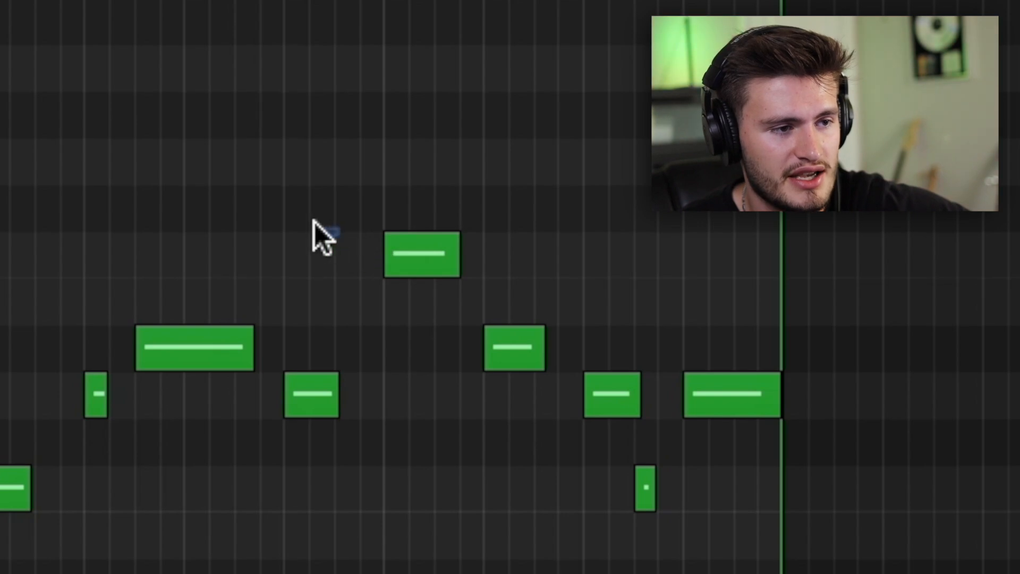
click(505, 348)
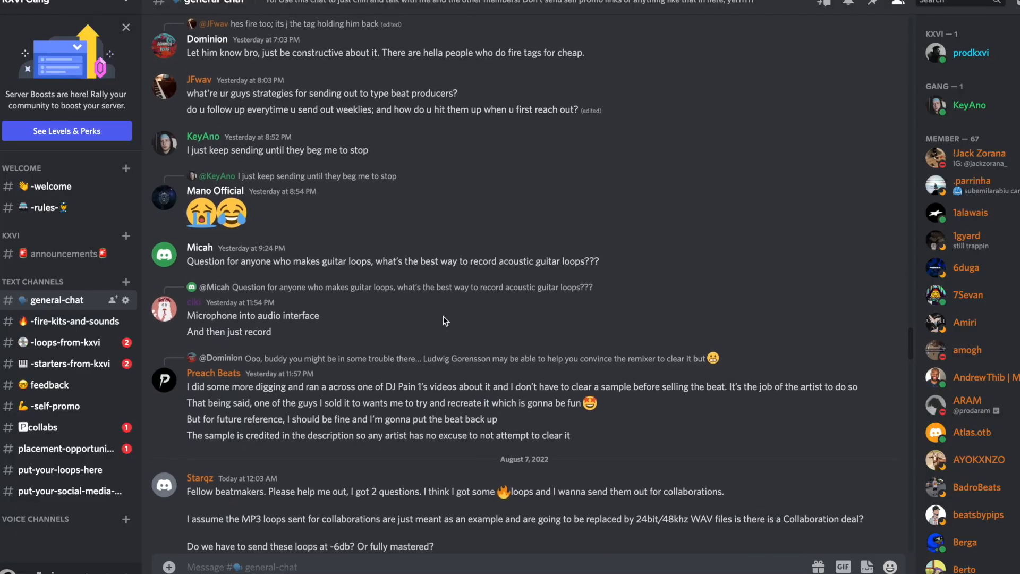
Switch to Discord and read back through the earlier messages in the general-chat channel.
scroll(442, 316, up, 20)
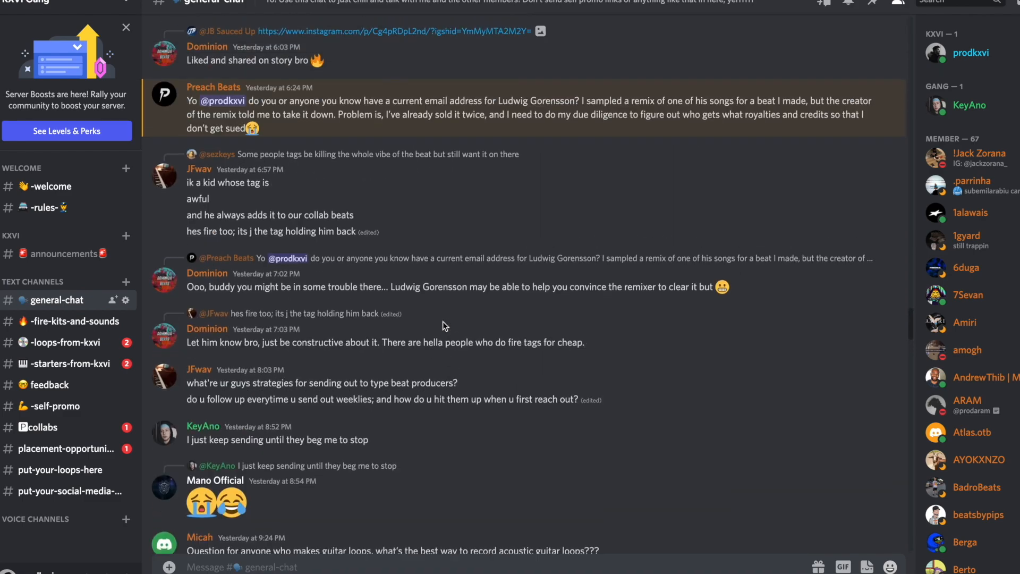
scroll(429, 364, up, 20)
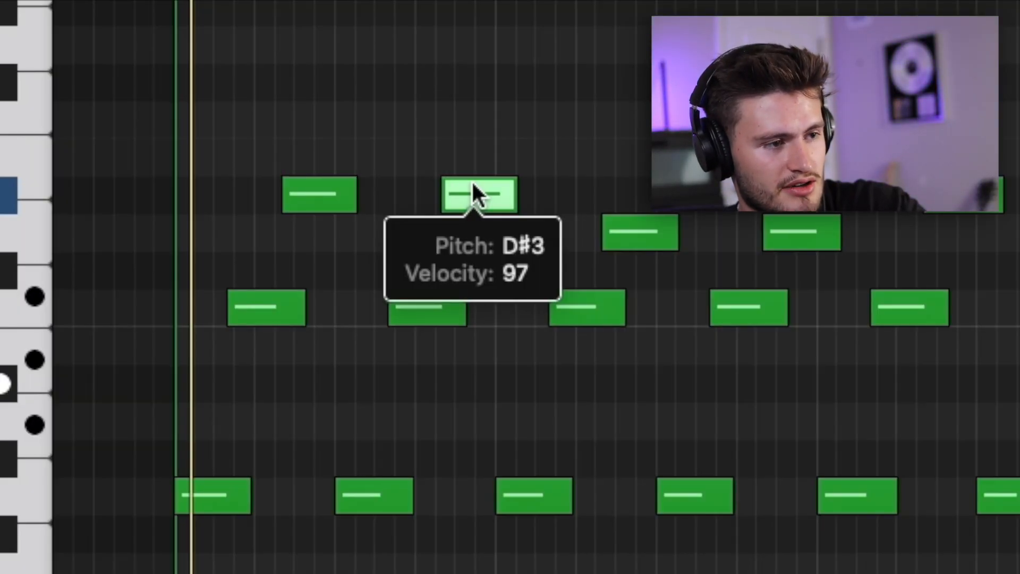
Lower the second D#3 arpeggio note by one semitone, and select the two upper notes around bar 42 of the Celesta region.
key(alt+Down)
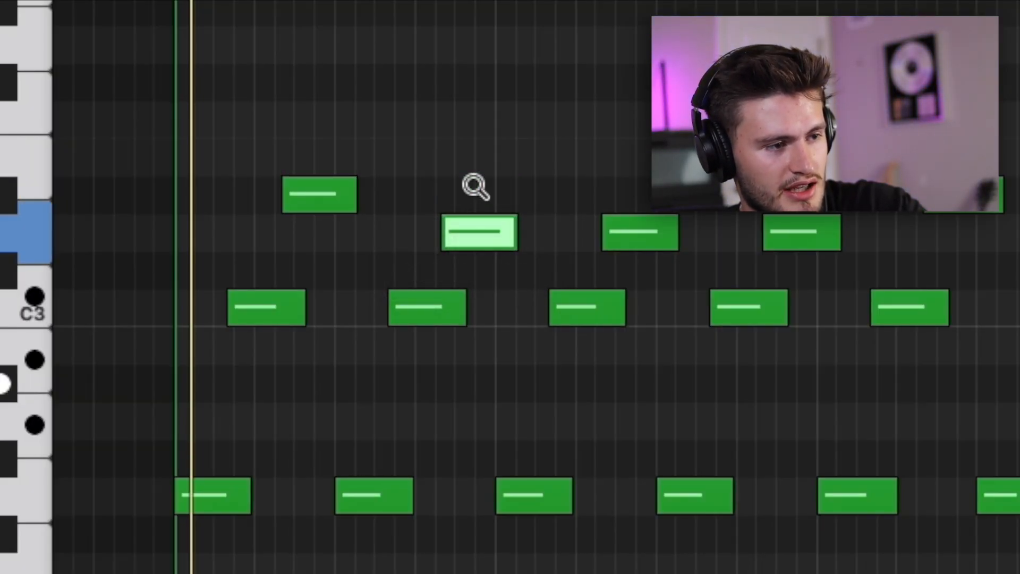
click(629, 237)
drag(368, 340, 442, 365)
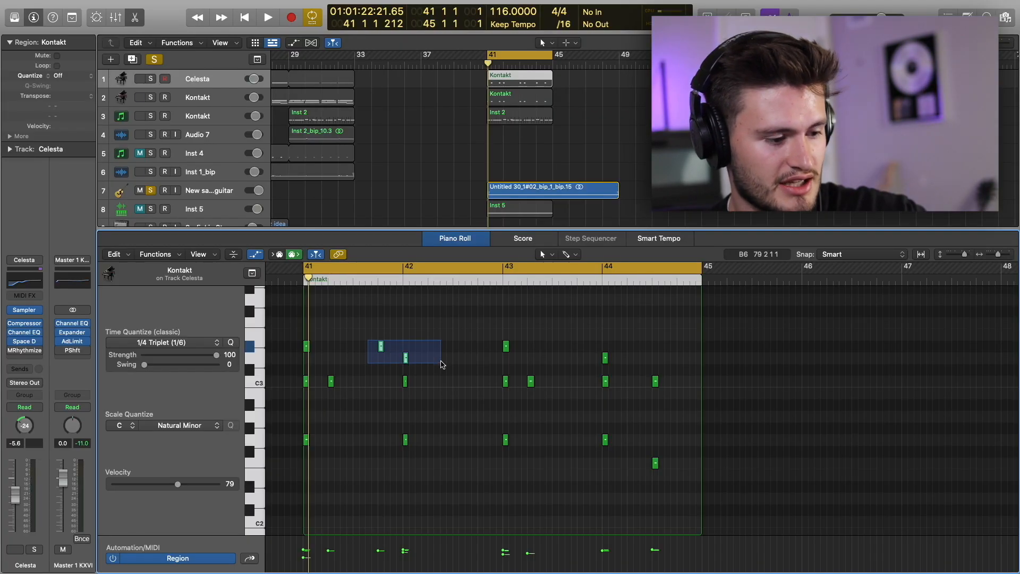
Select the New saucy guitar region at bar 41, and play back the Inst 4 melody from bar 45.
click(526, 195)
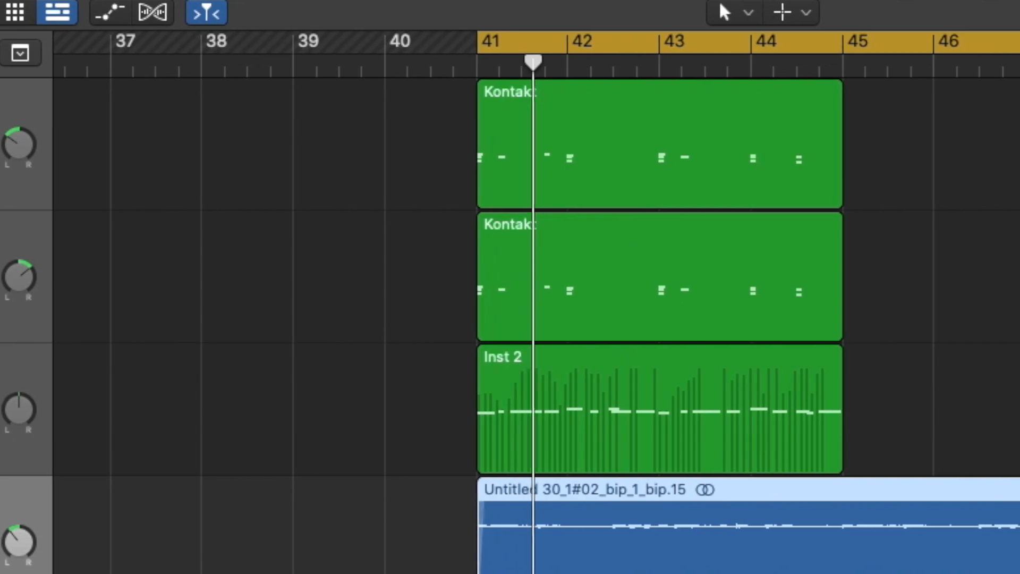
drag(815, 98, 815, 98)
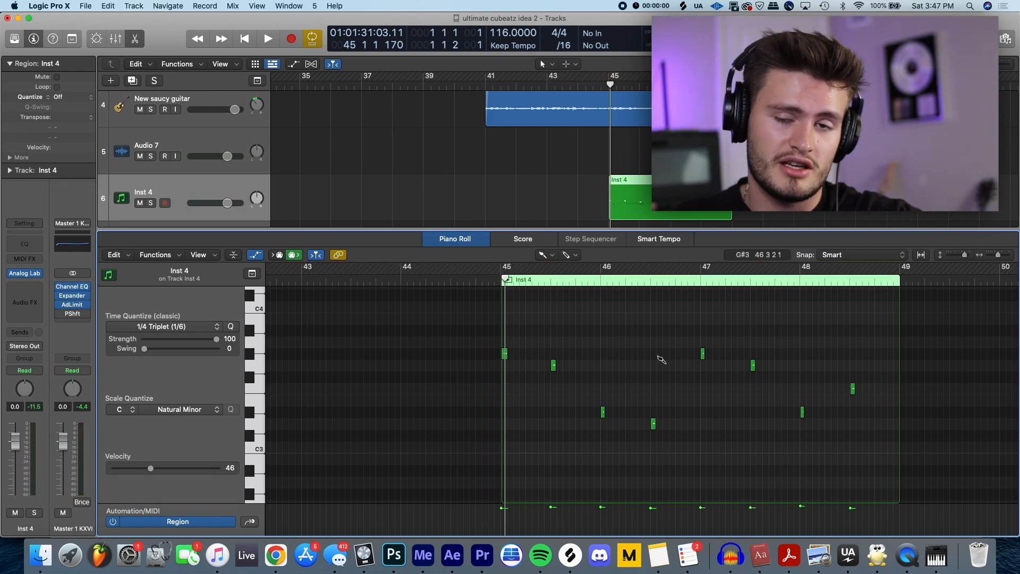
key(space)
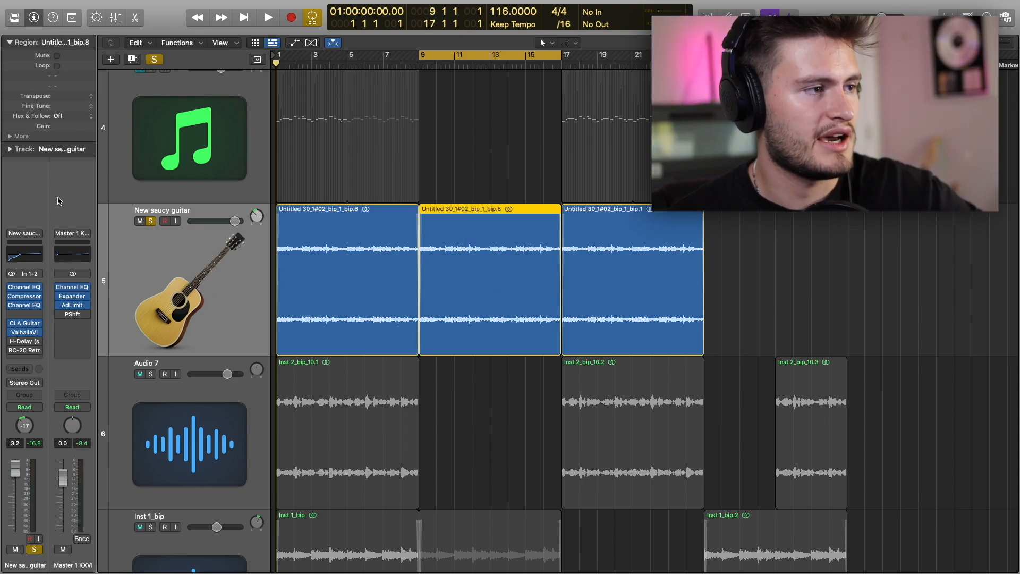
Review the New saucy guitar effects chain, including Channel EQ, ValhallaVintageVerb and H-Delay.
click(27, 235)
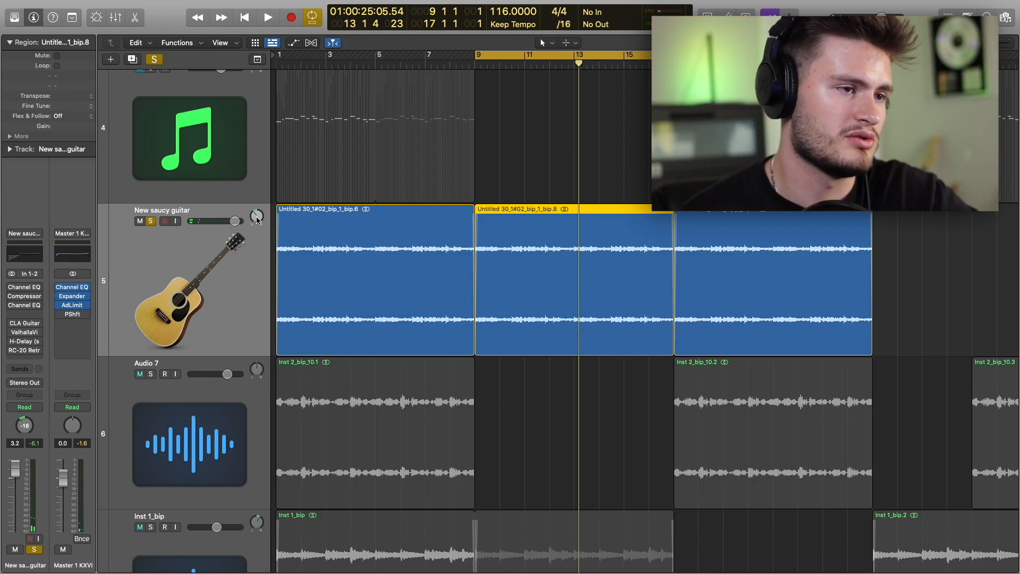
click(25, 287)
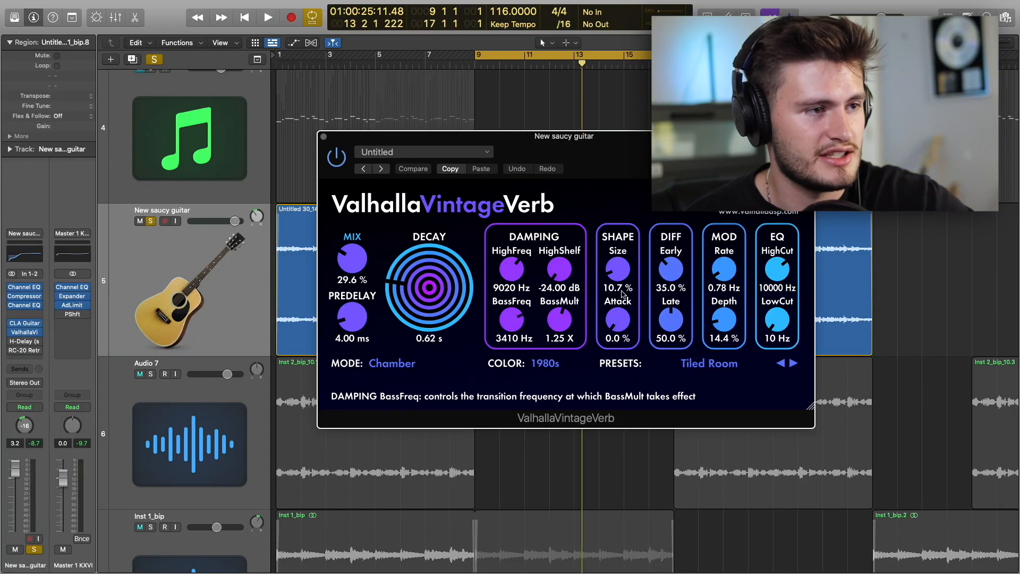
drag(632, 173, 560, 146)
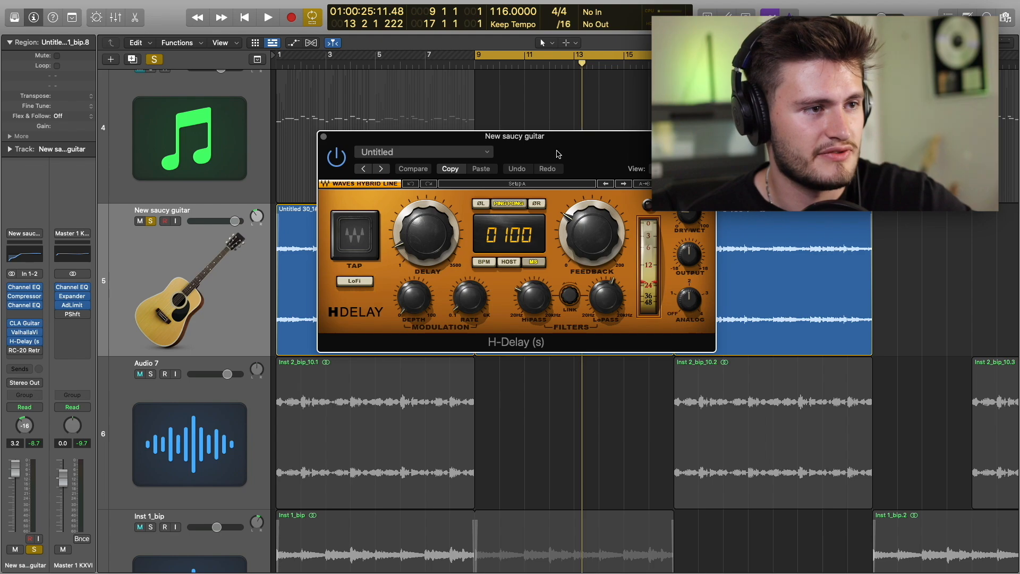
drag(557, 154, 595, 116)
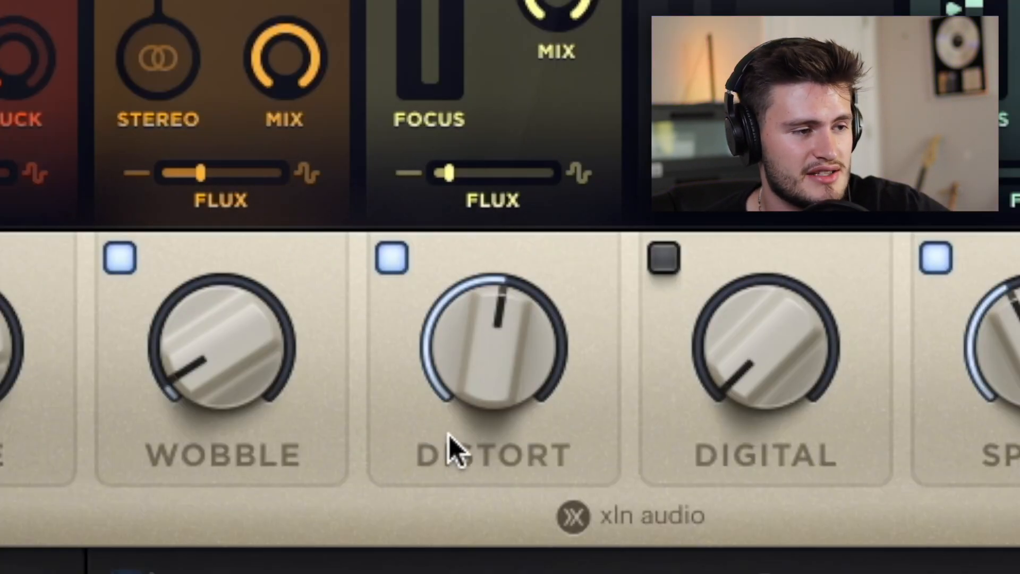
Clear the solos on the other tracks and solo only the Kontakt track that uses RC-20 Retro Color.
drag(448, 435, 483, 397)
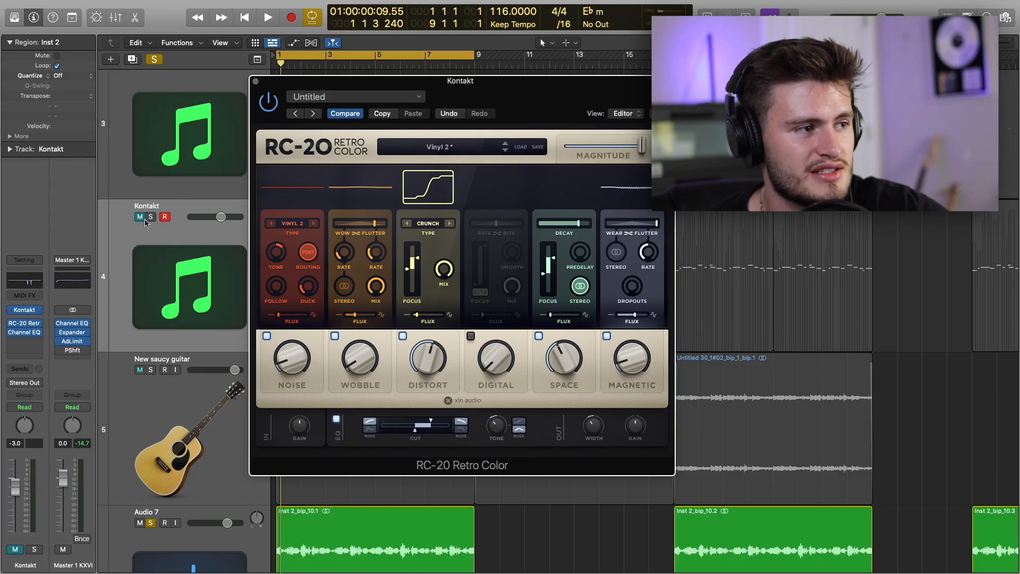
click(151, 217)
click(158, 59)
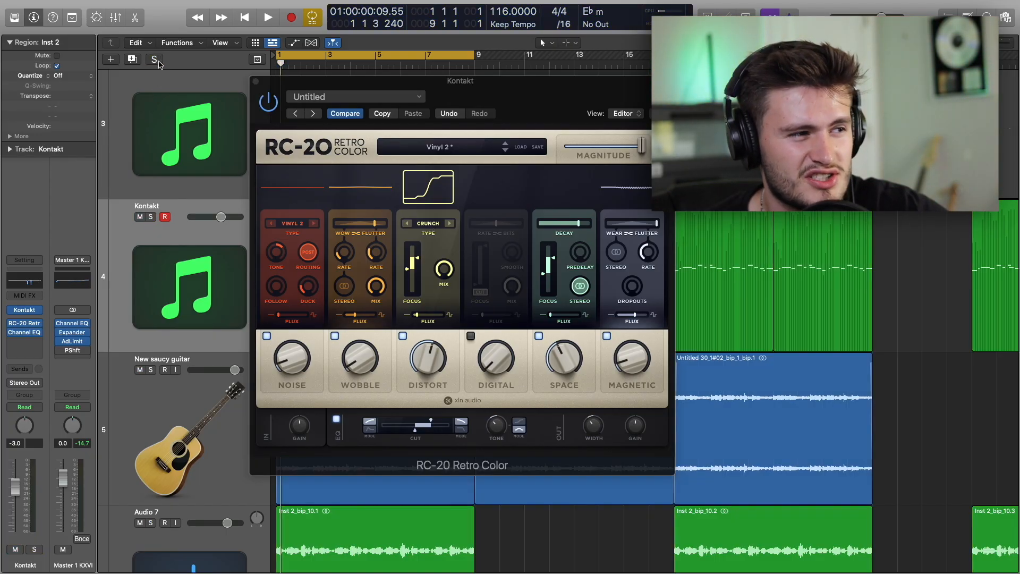
click(151, 217)
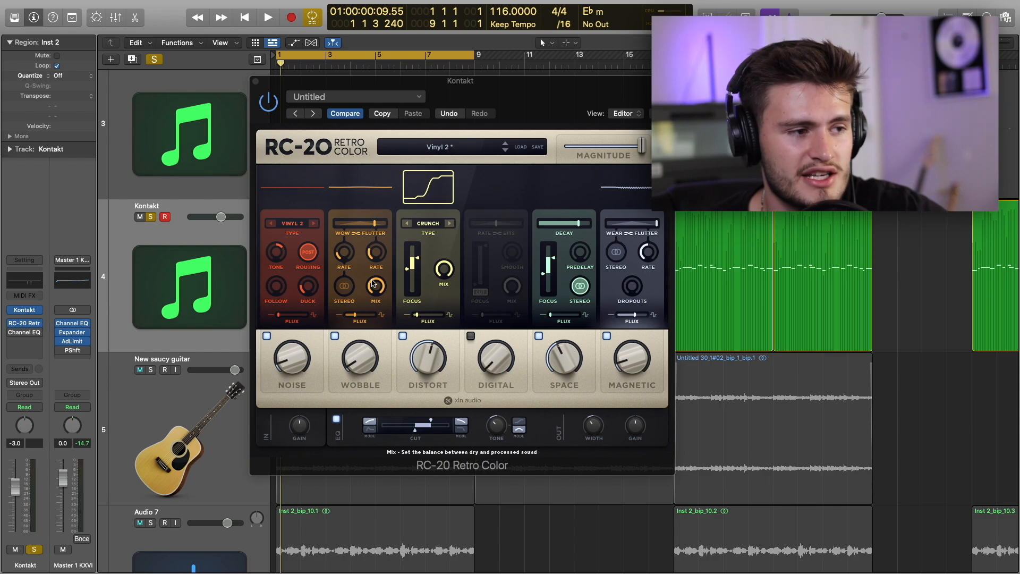
Toggle the Distort module of RC-20 Retro Color off and on to compare the Kontakt sound.
click(402, 335)
click(402, 335)
click(402, 335)
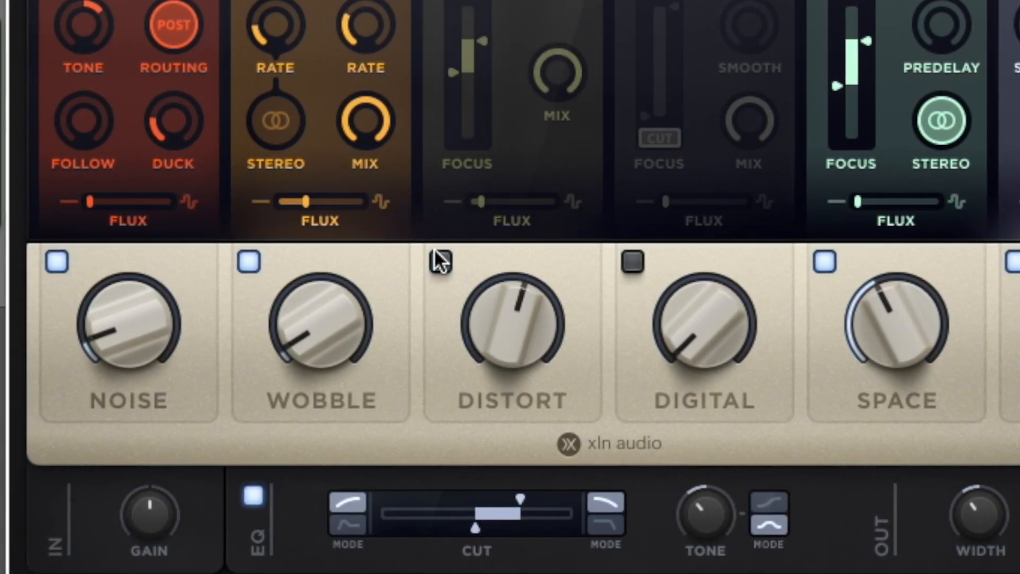
click(435, 254)
click(434, 253)
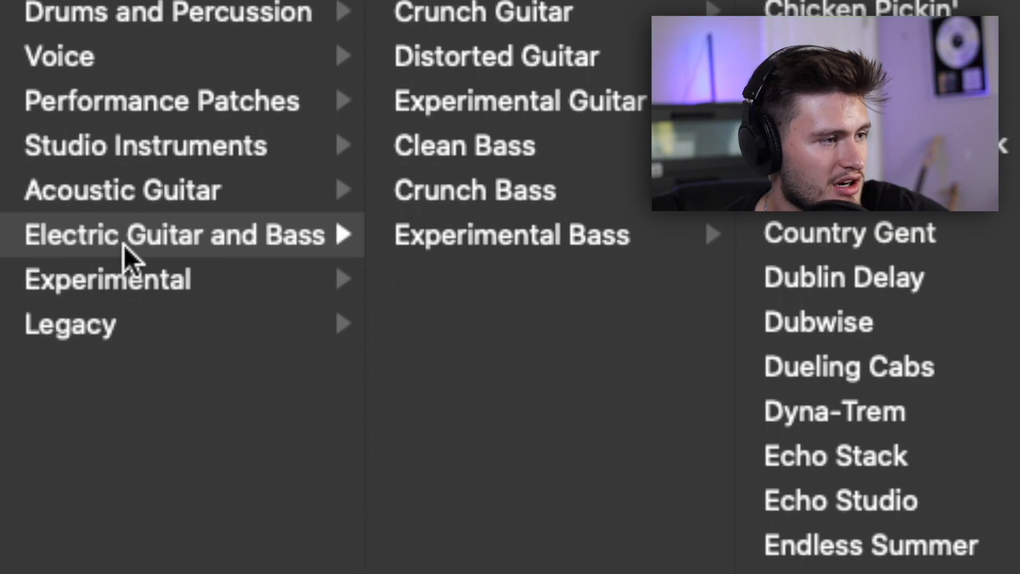
Browse the Clean Guitar patches under Electric Guitar and Bass in the sound library.
click(436, 48)
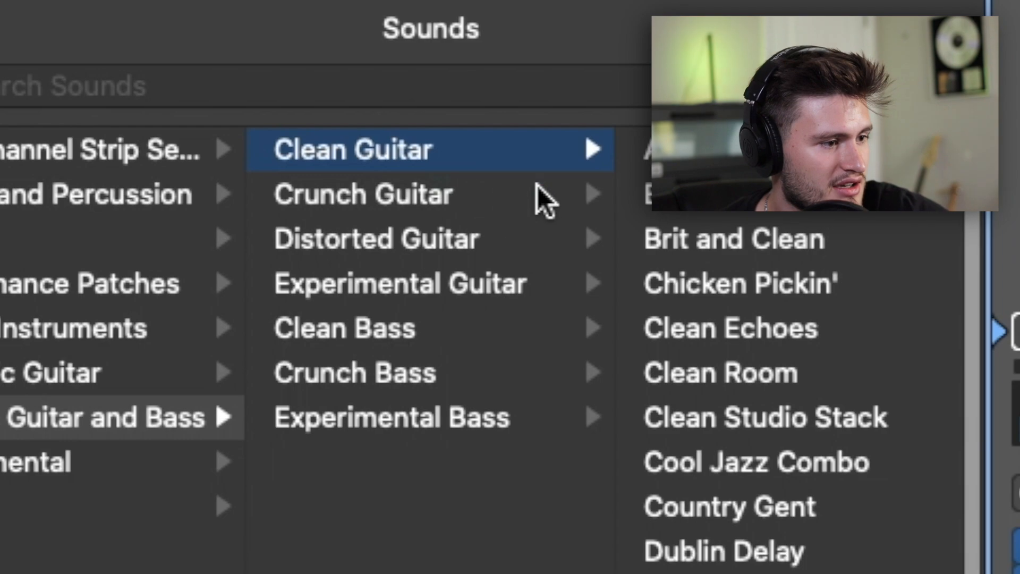
scroll(786, 398, down, 5)
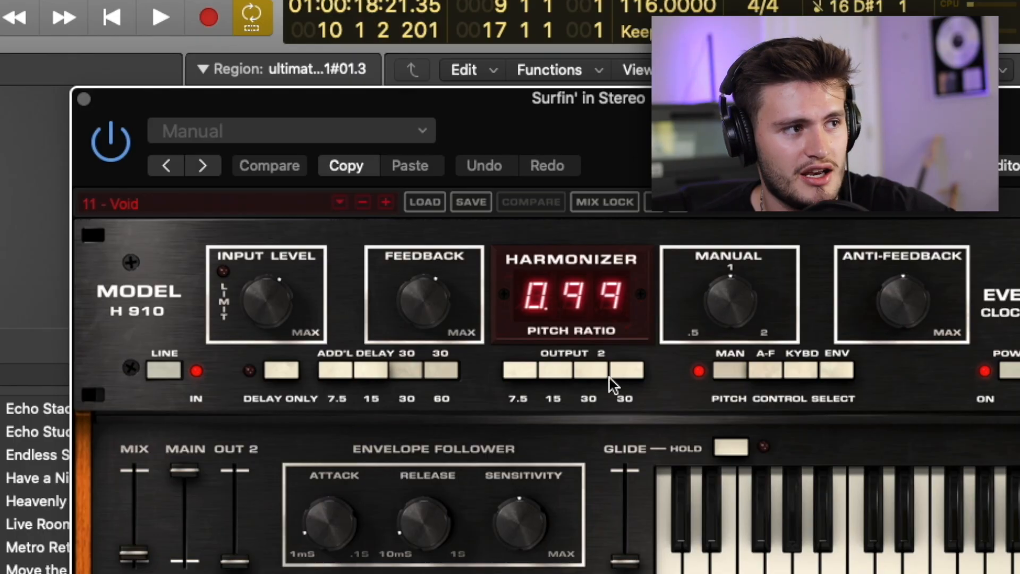
Lower the Mix fader of the H910 Harmonizer on the Surfin' in Stereo track.
click(151, 209)
mouse_move(207, 221)
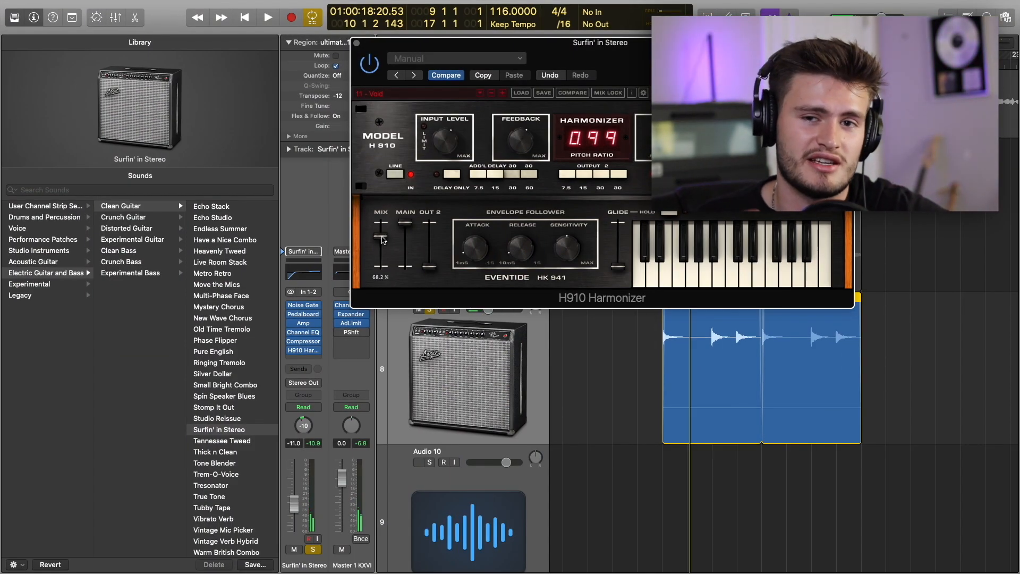
drag(383, 241, 381, 259)
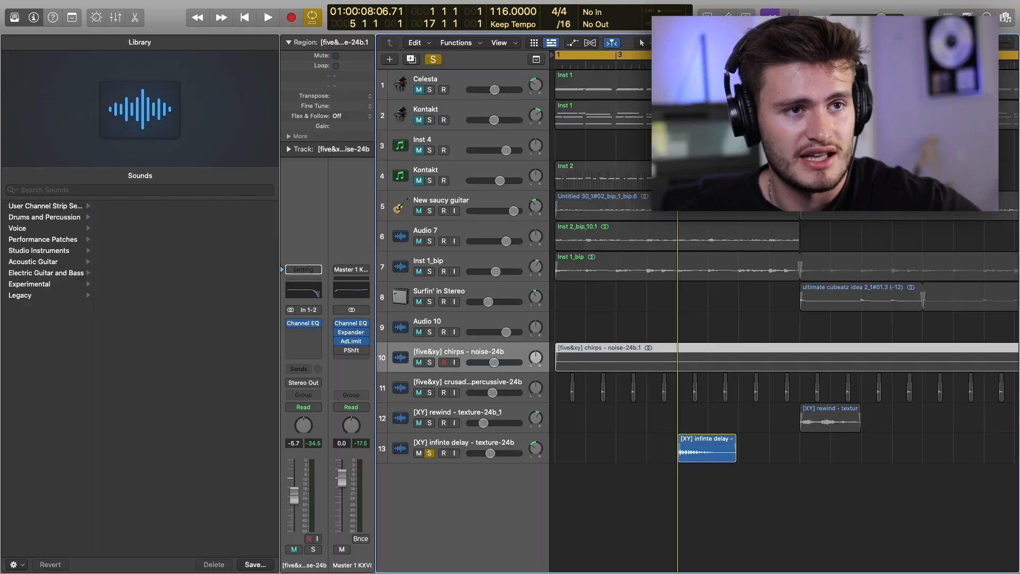
Enlarge the track heights and play the soloed infinite delay texture region.
drag(937, 43, 948, 43)
scroll(833, 223, down, 5)
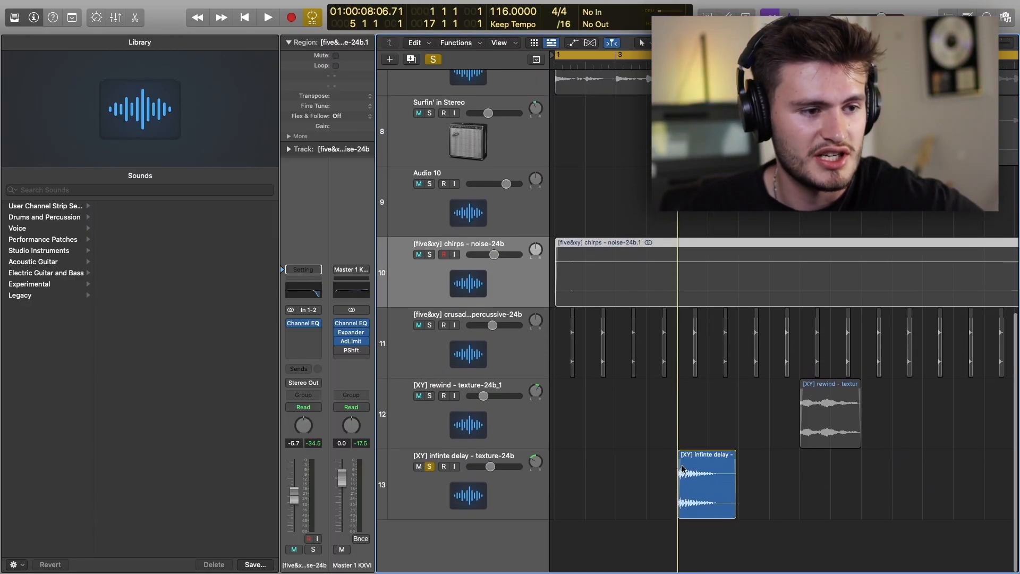
key(space)
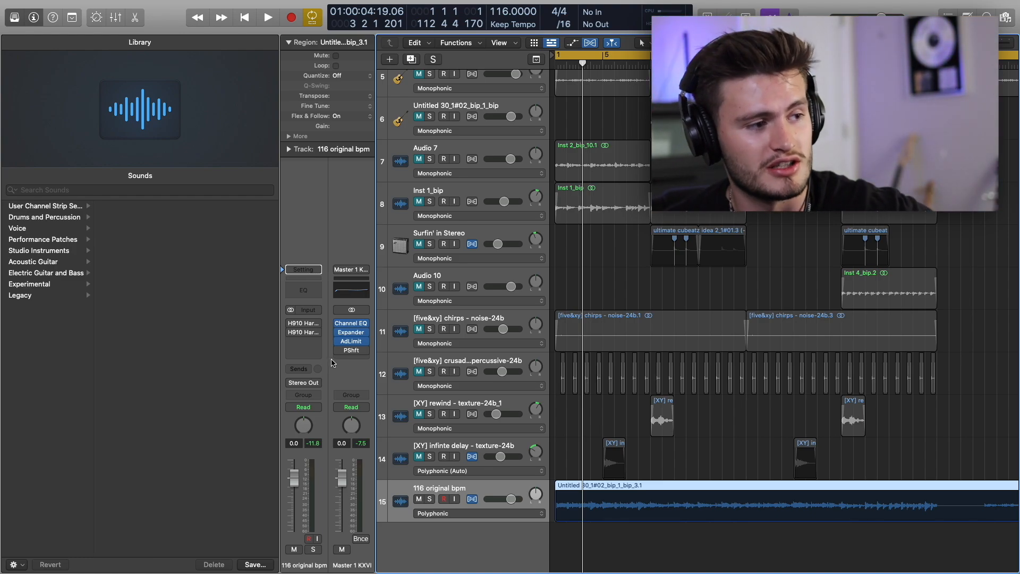
Open and enable the first H910 Harmonizer on the 116 original bpm track with the 12 - Min2 Down preset.
click(304, 325)
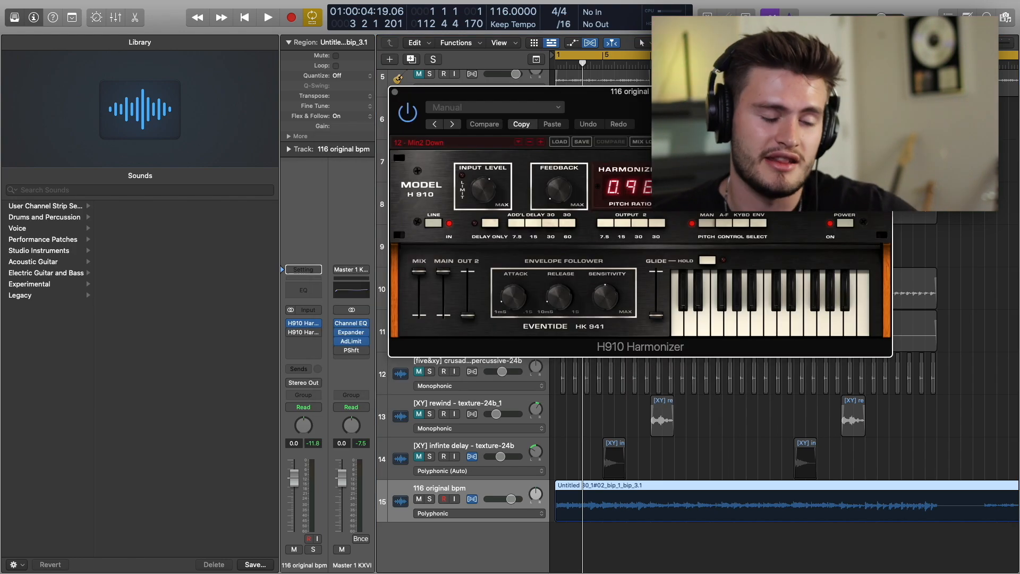
click(312, 319)
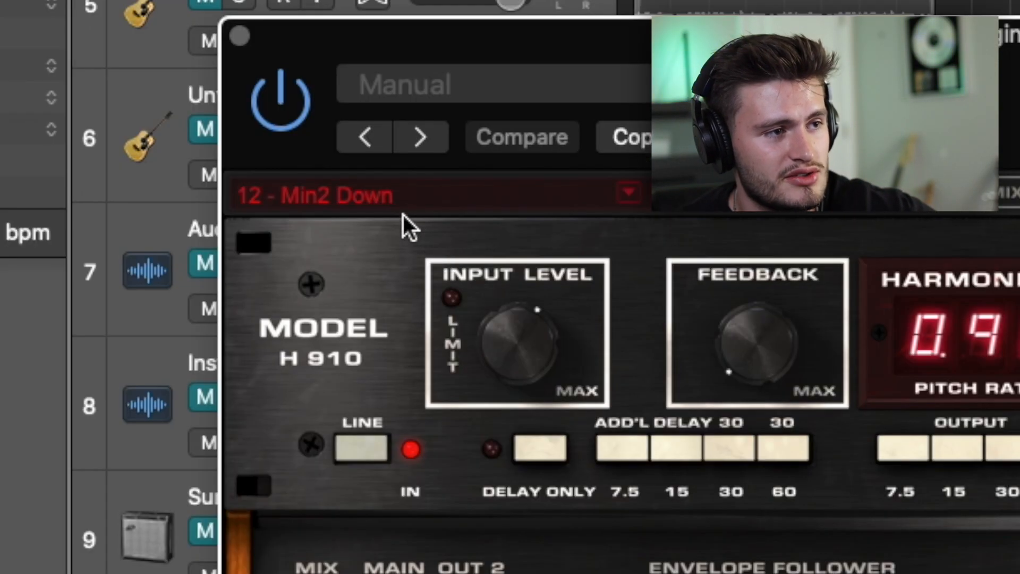
click(481, 139)
mouse_move(535, 196)
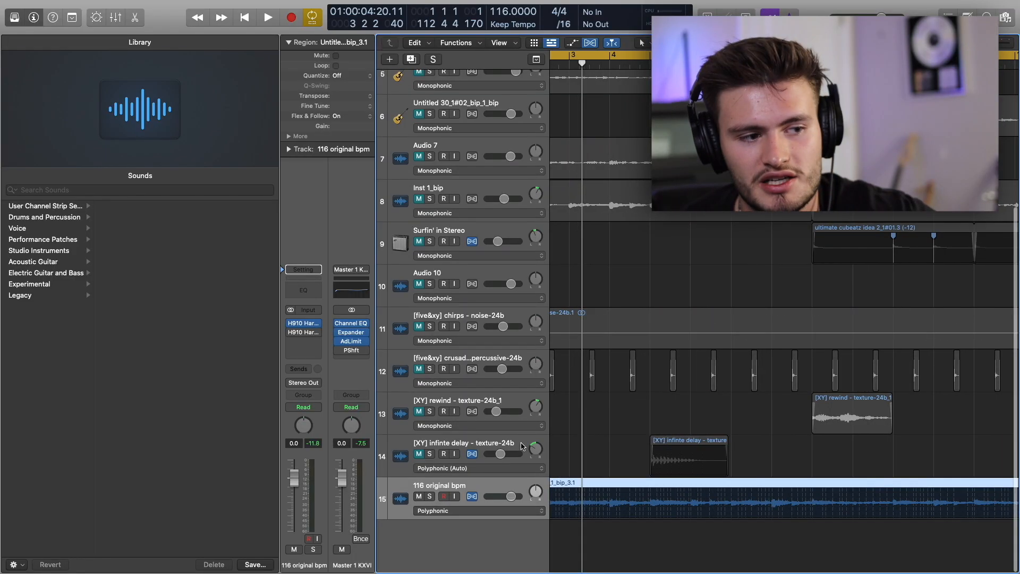
Choose Polyphonic Flex Time for the 116 original bpm track and try placing flex markers near the start of its region.
key(super+Right)
key(super+Right)
key(super+Right)
key(super+Right)
key(super+Right)
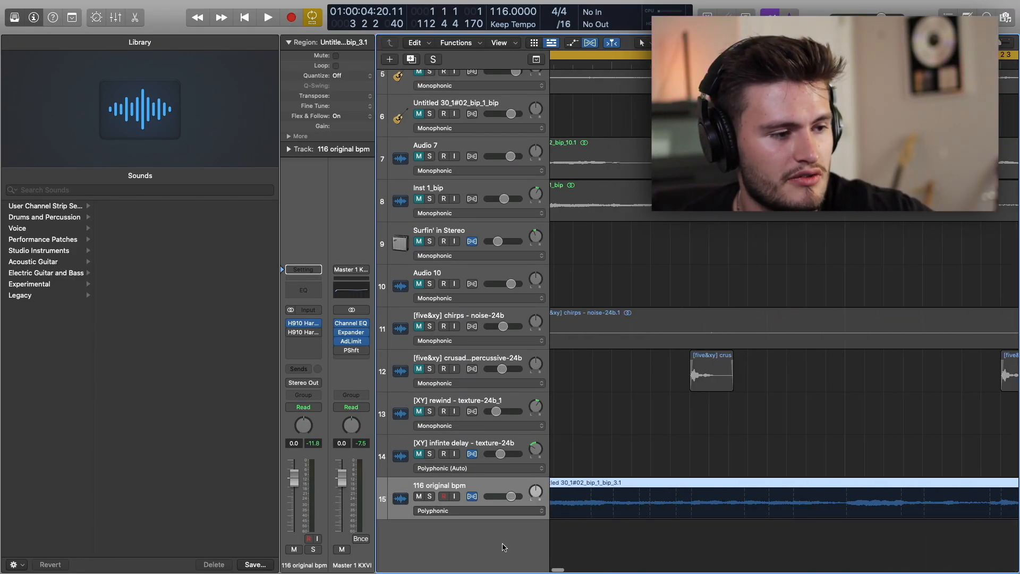
click(468, 510)
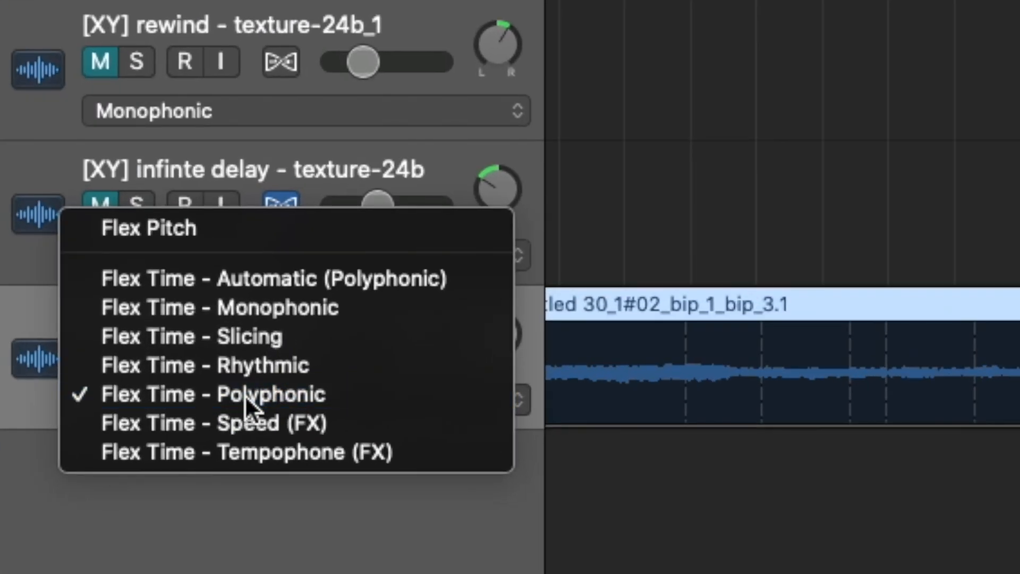
click(244, 397)
click(824, 340)
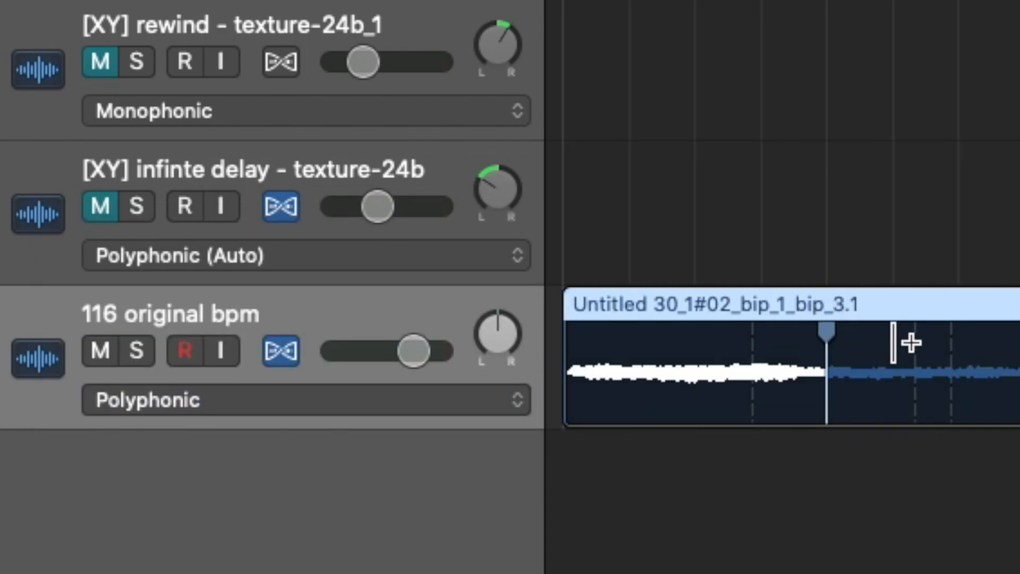
click(957, 335)
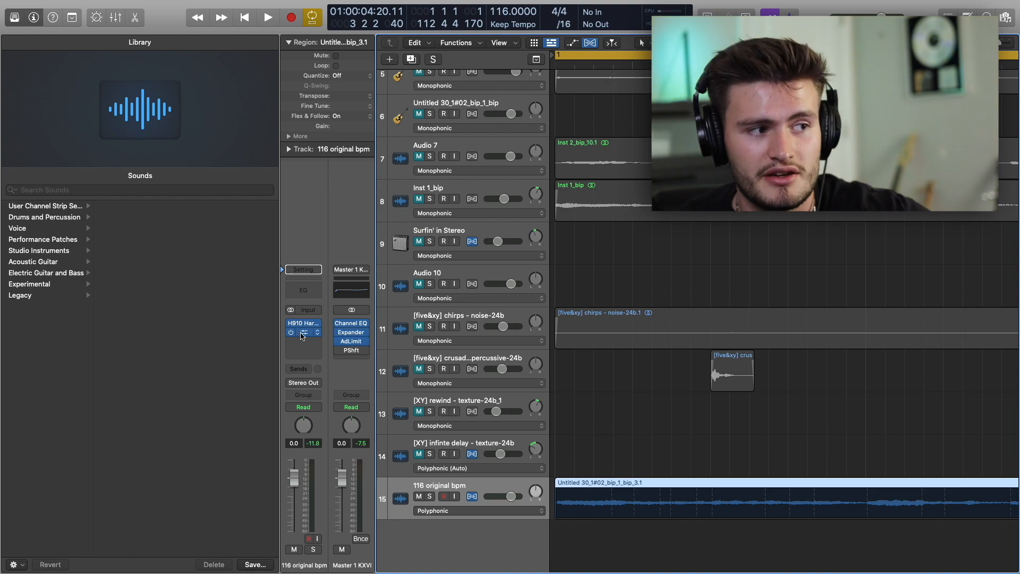
Open and enable the second H910 Harmonizer on the 116 original bpm track with the 02 - Drum Thickener 2 preset.
click(302, 333)
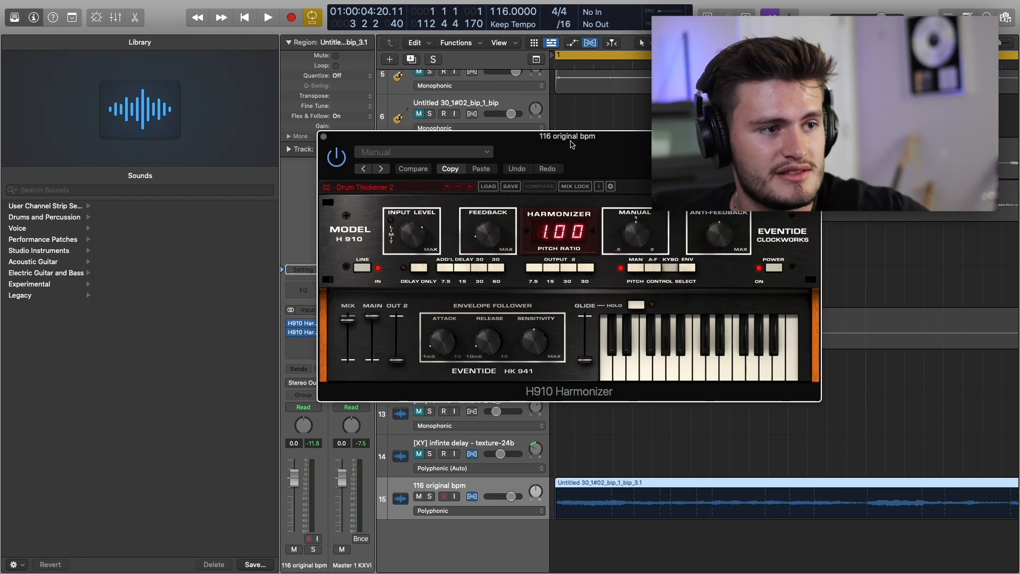
drag(478, 137, 576, 114)
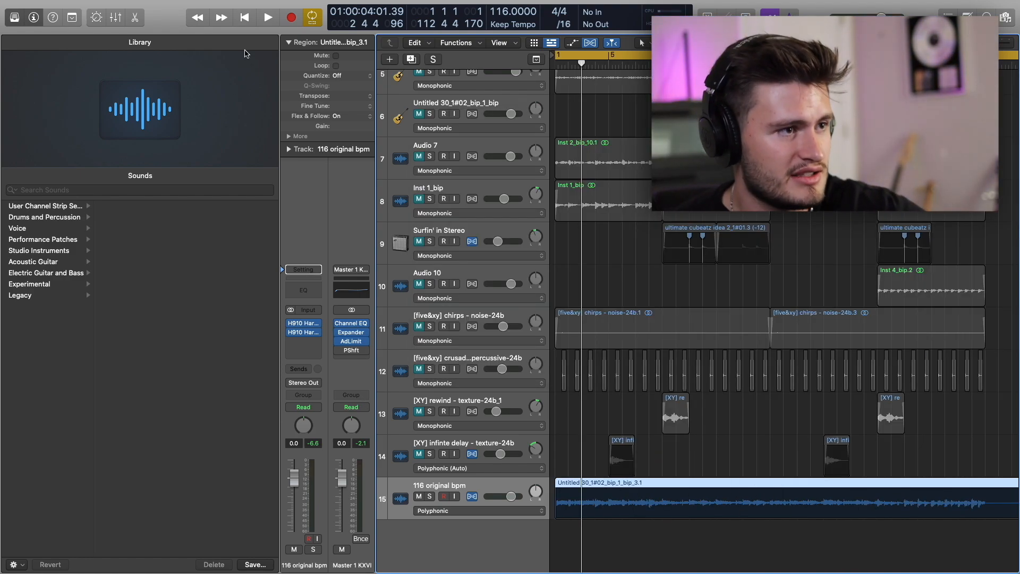
Raise the project tempo to 135 BPM.
double_click(340, 96)
text(2)
key(Return)
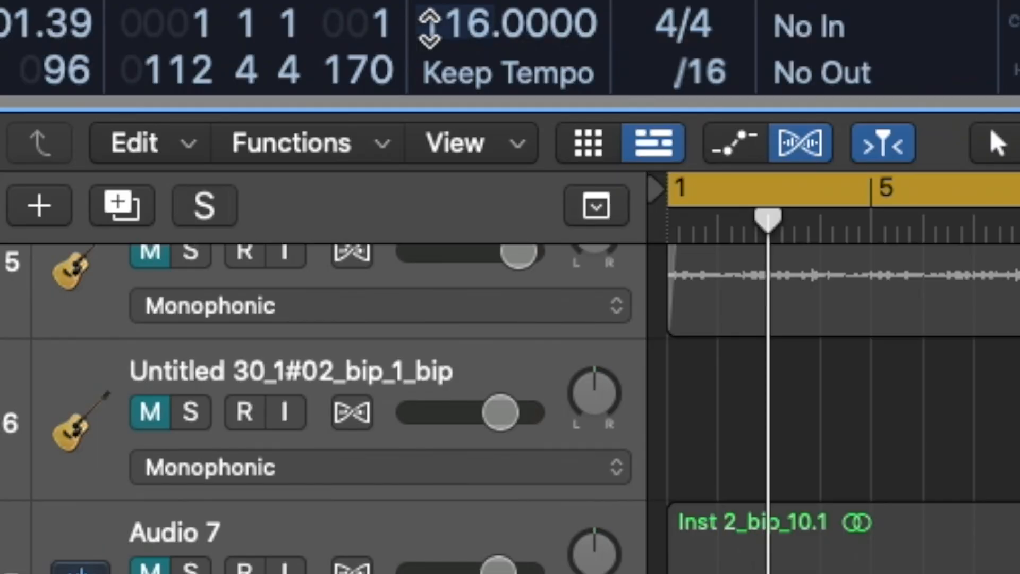
drag(430, 30, 430, 14)
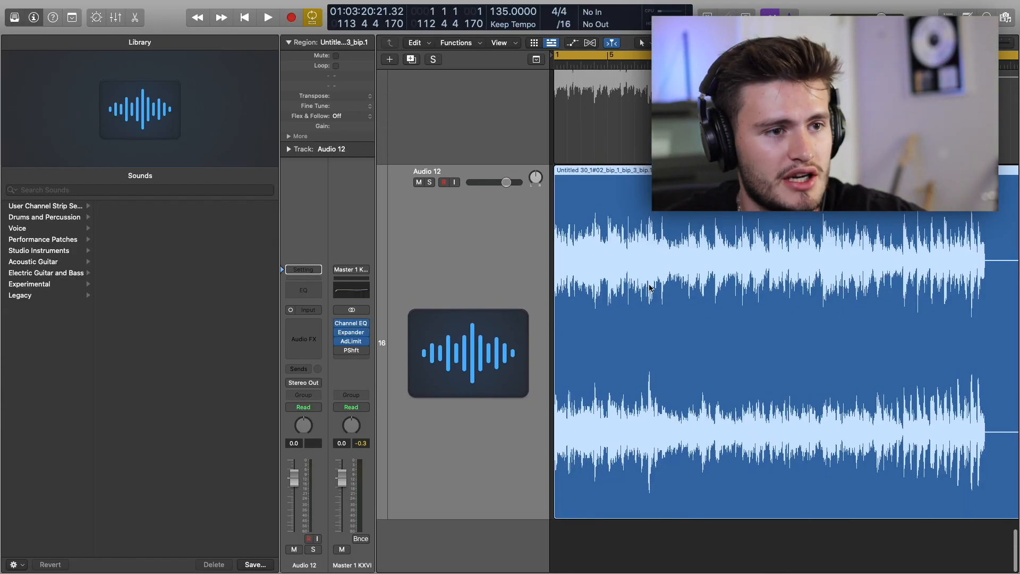
Trim the quiet lead-in from the start of the bounced region on the Audio 12 track.
drag(784, 283, 785, 294)
scroll(584, 244, down, 1)
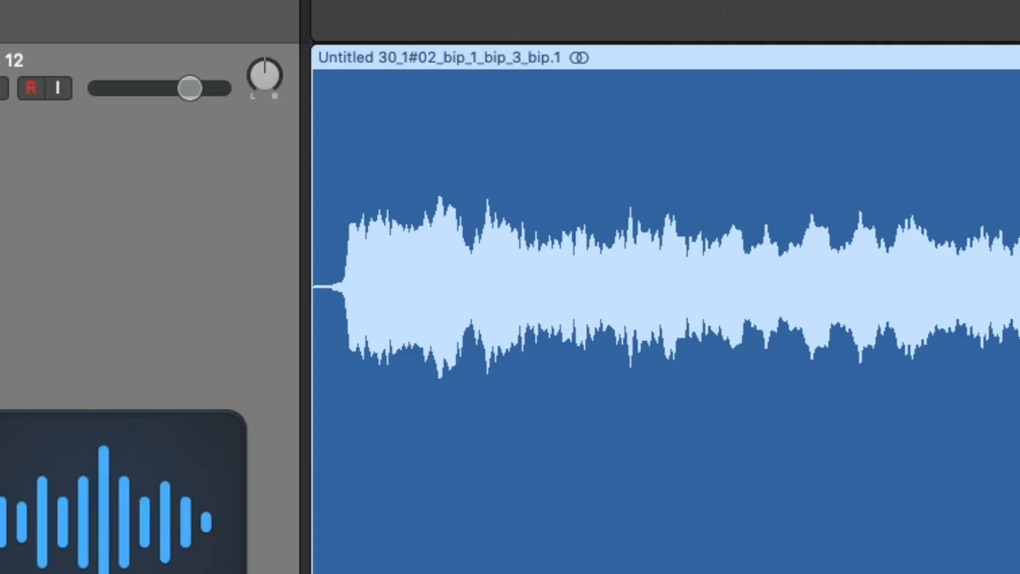
drag(314, 478, 336, 478)
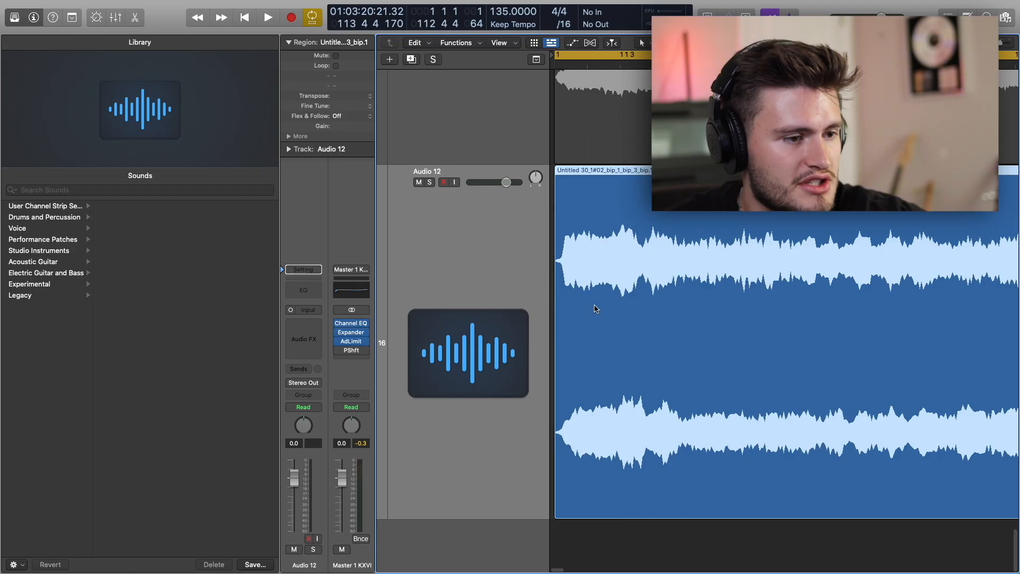
Load the trimmed region into a new Quick Sampler track, set its slice mode to Beat Divisions and adjust the division amount.
drag(595, 308, 388, 240)
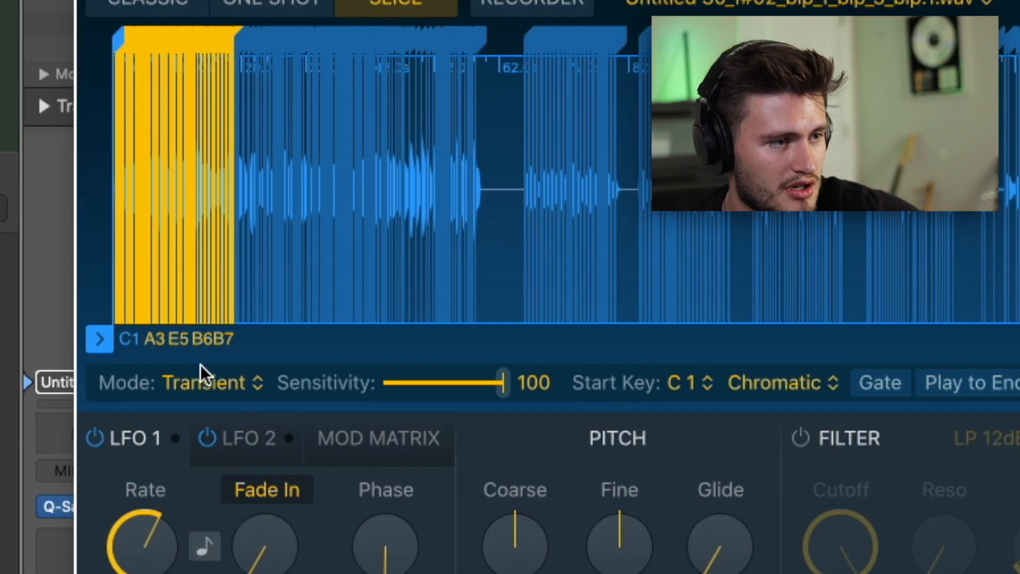
click(199, 366)
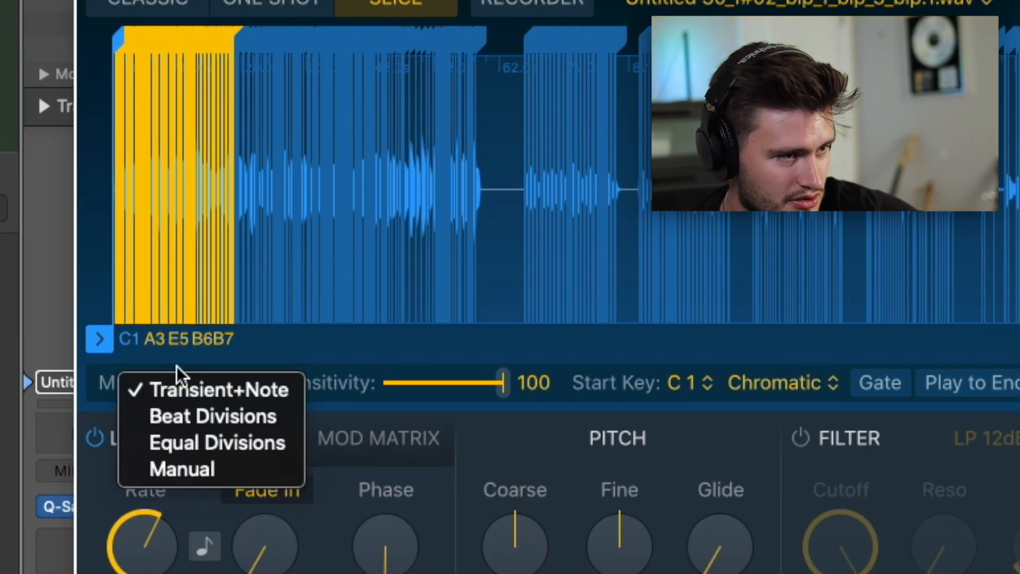
click(220, 419)
drag(459, 382, 394, 385)
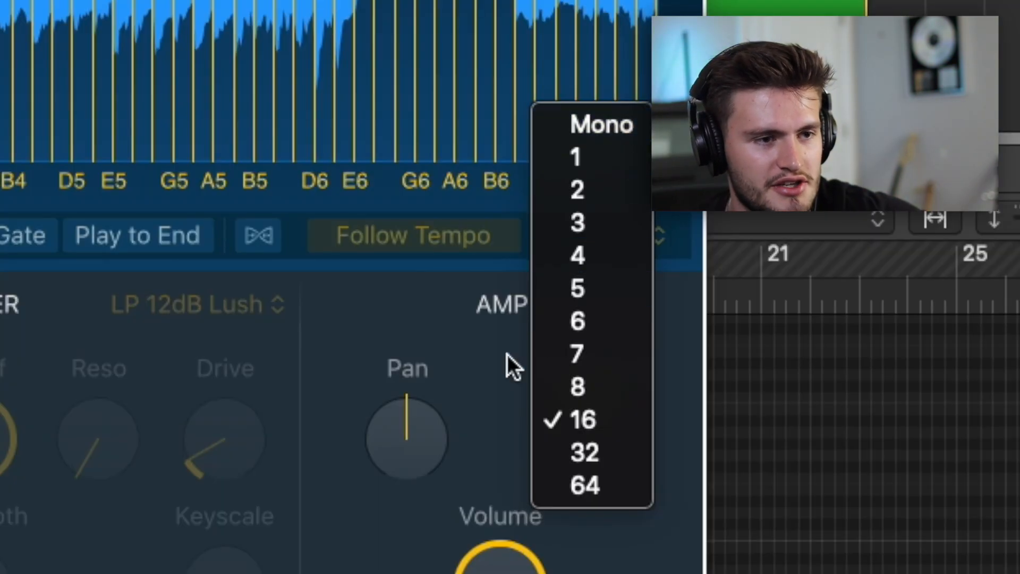
Set the Quick Sampler's polyphony to Mono and lengthen the amp envelope's attack slightly.
click(508, 355)
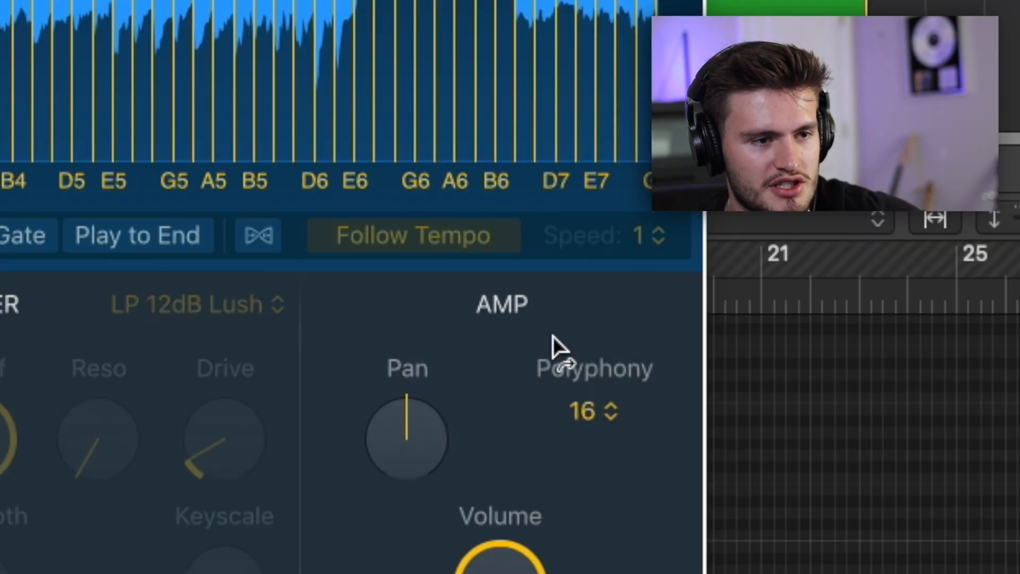
click(594, 408)
click(617, 126)
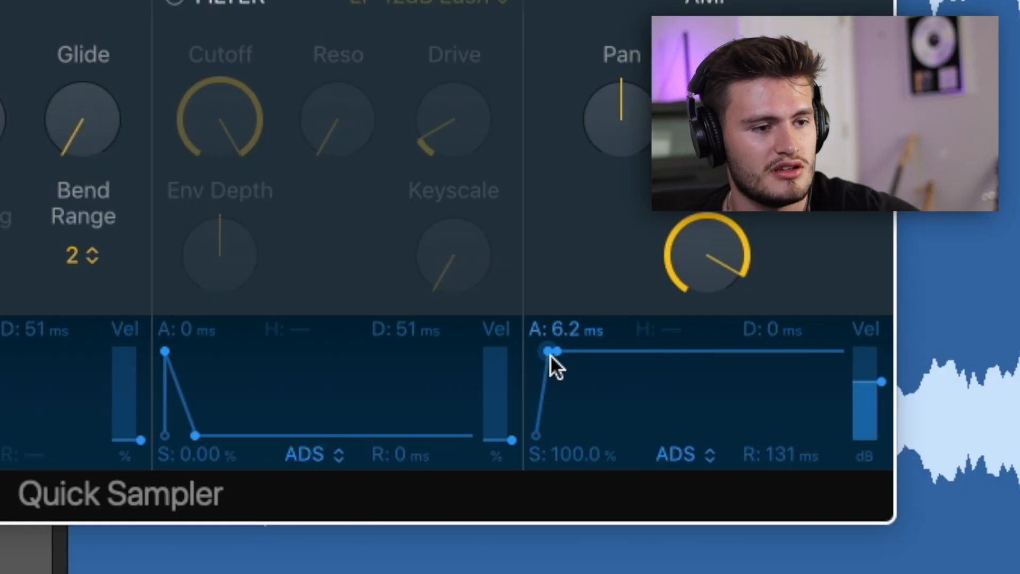
drag(550, 355, 556, 353)
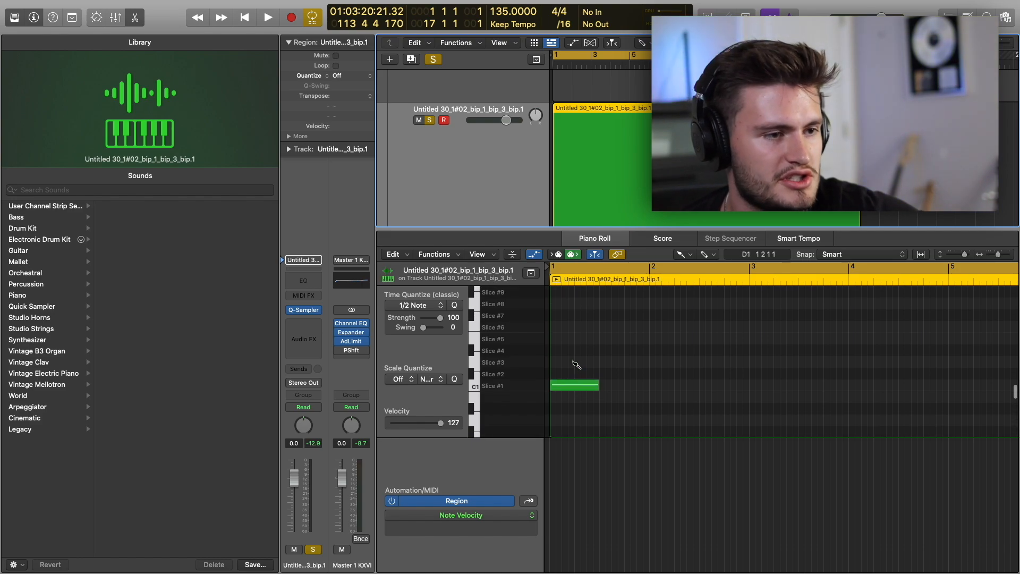
Paint consecutive half-bar notes rising from Slice #2 to Slice #6 after the Slice #1 note in the Piano Roll.
click(606, 374)
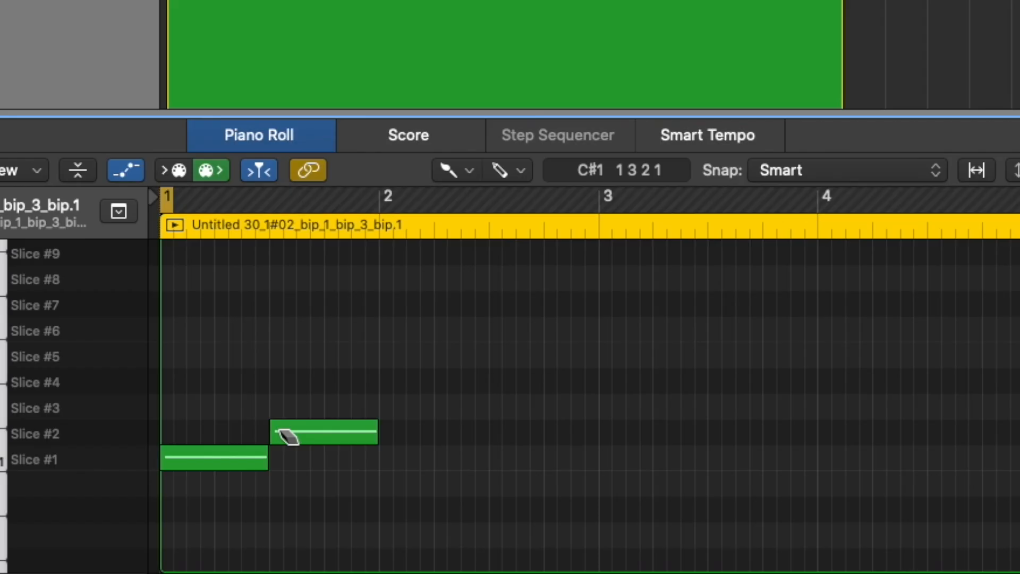
click(416, 407)
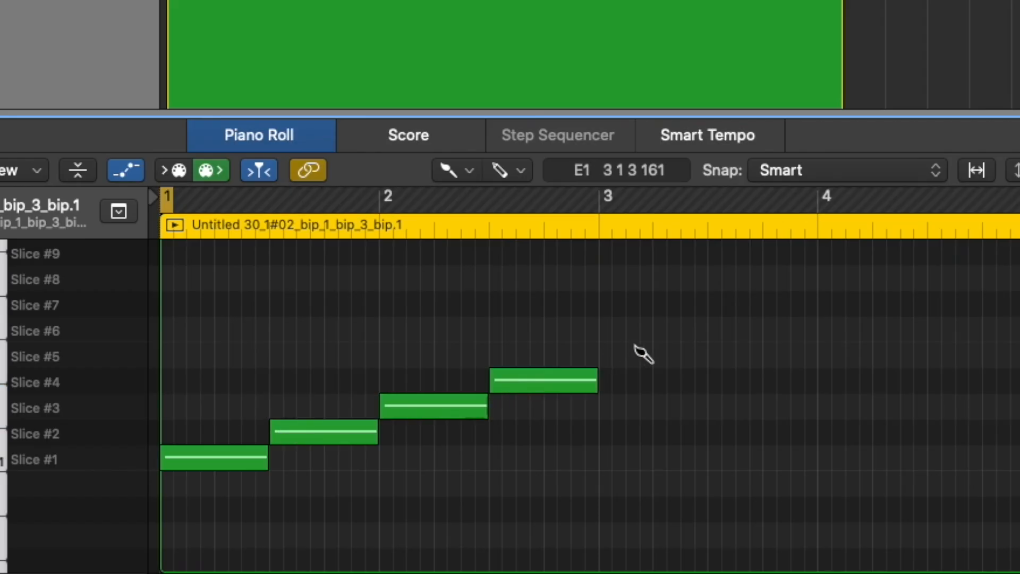
click(712, 329)
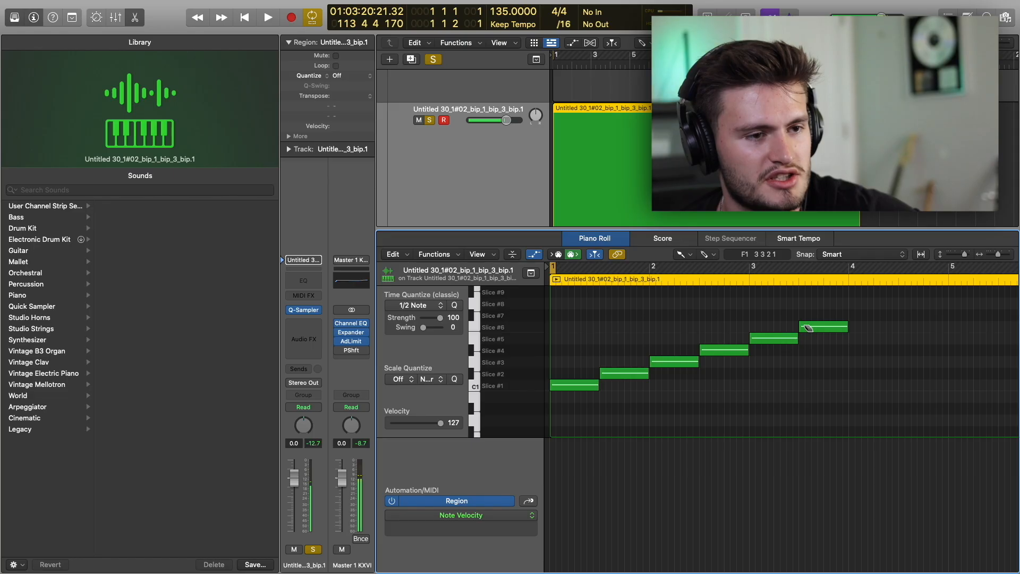